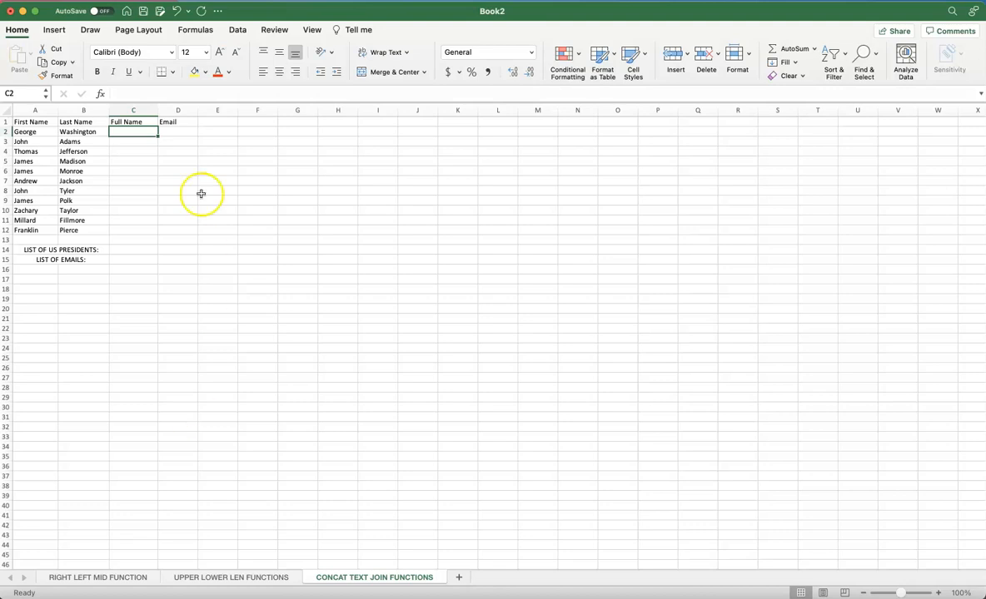
Start a CONCAT formula in C2 with the first name in A2 as its first text
{"action": "left_click", "coordinate": [196, 30]}
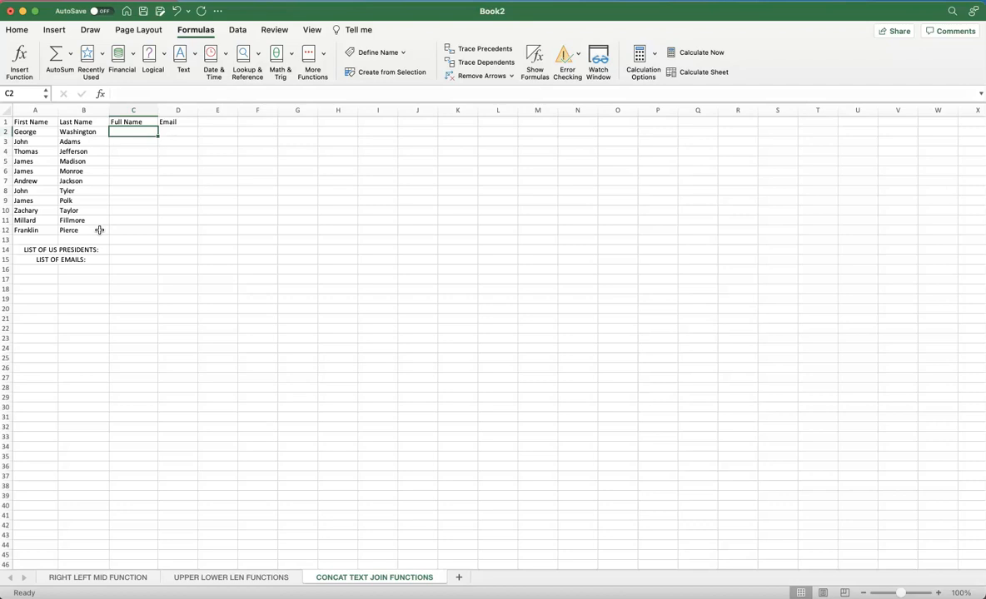
{"action": "left_click", "coordinate": [193, 56]}
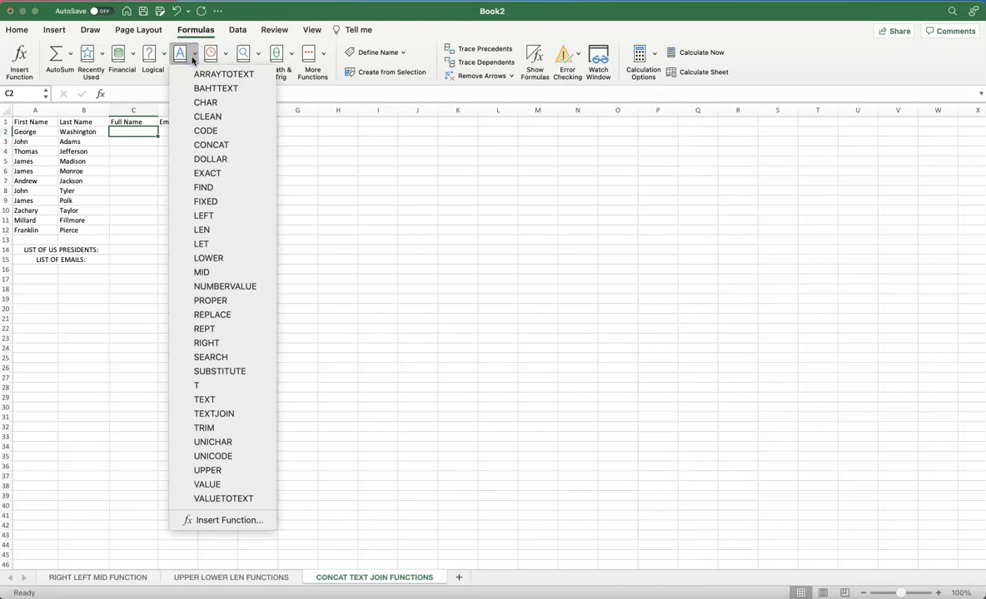
{"action": "left_click", "coordinate": [185, 32]}
{"action": "left_click", "coordinate": [180, 55]}
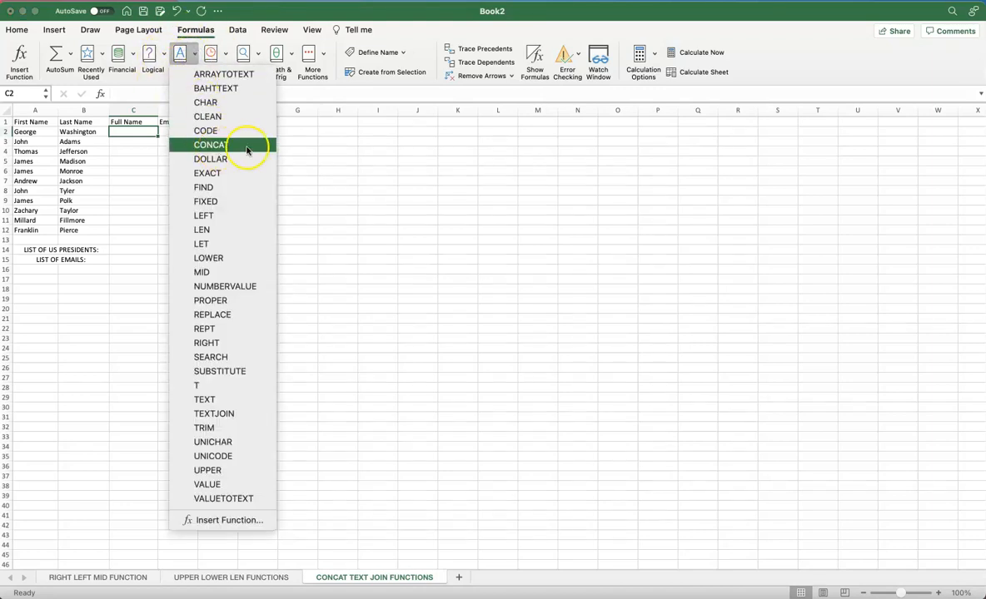
{"action": "left_click", "coordinate": [213, 146]}
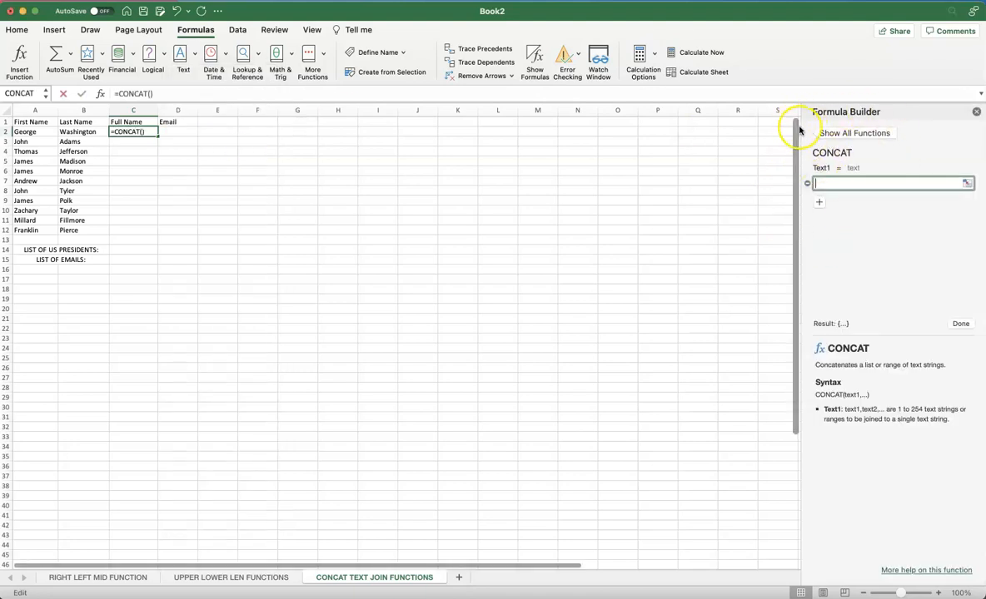
{"action": "left_click", "coordinate": [880, 182]}
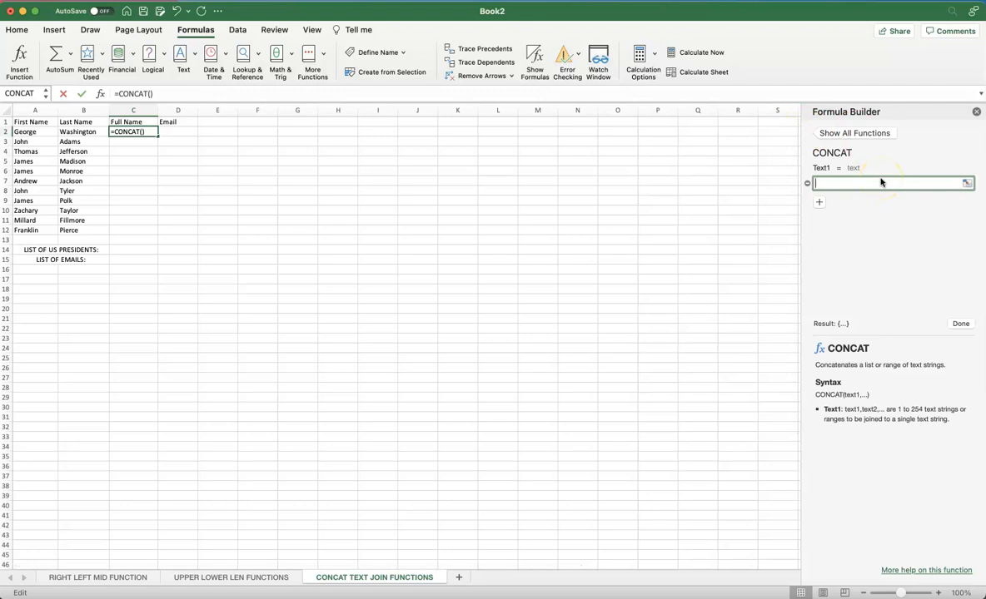
{"action": "left_click", "coordinate": [28, 131]}
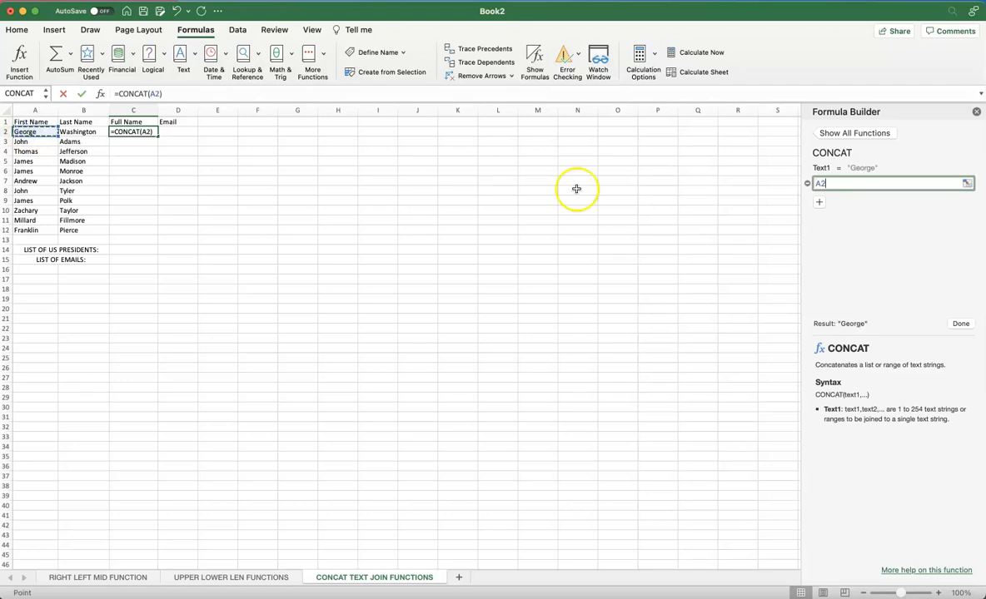
Add a quoted space, " ", as the second text of the CONCAT formula in C2
{"action": "left_click", "coordinate": [818, 200]}
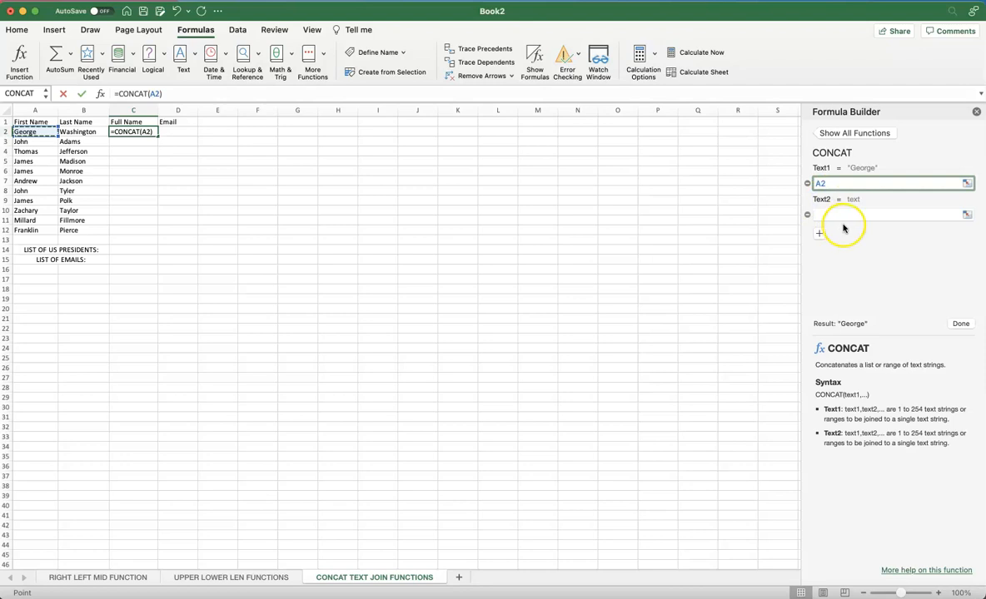
{"action": "left_click", "coordinate": [846, 214]}
{"action": "type", "text": "\" \""}
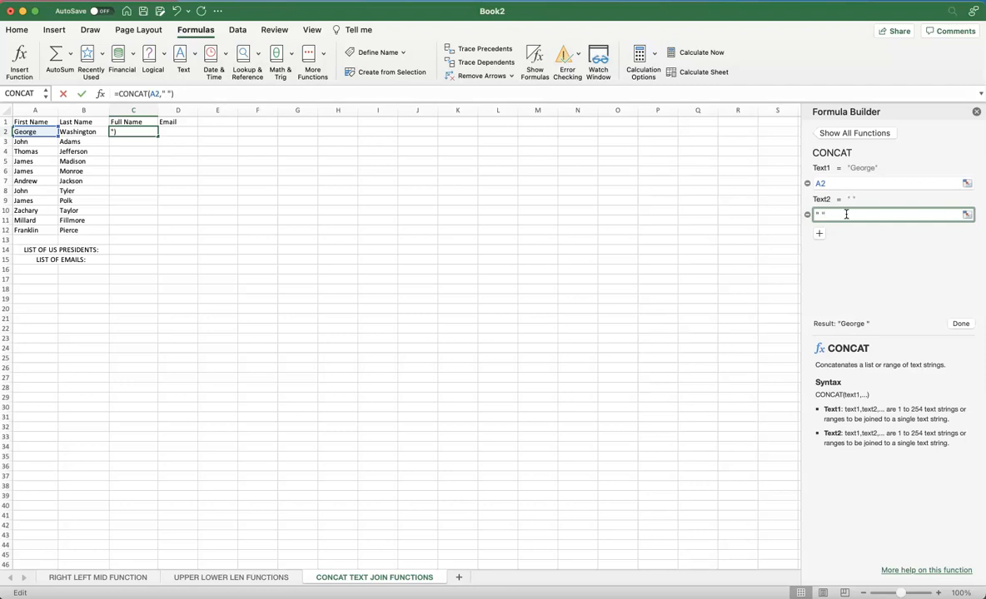
{"action": "key", "text": "BackSpace"}
{"action": "key", "text": "BackSpace"}
{"action": "key", "text": "BackSpace"}
{"action": "type", "text": "\" \""}
Complete the C2 formula with the last name in B2 as its third text, and widen column C to fit the result
{"action": "left_click", "coordinate": [820, 234]}
{"action": "left_click", "coordinate": [825, 247]}
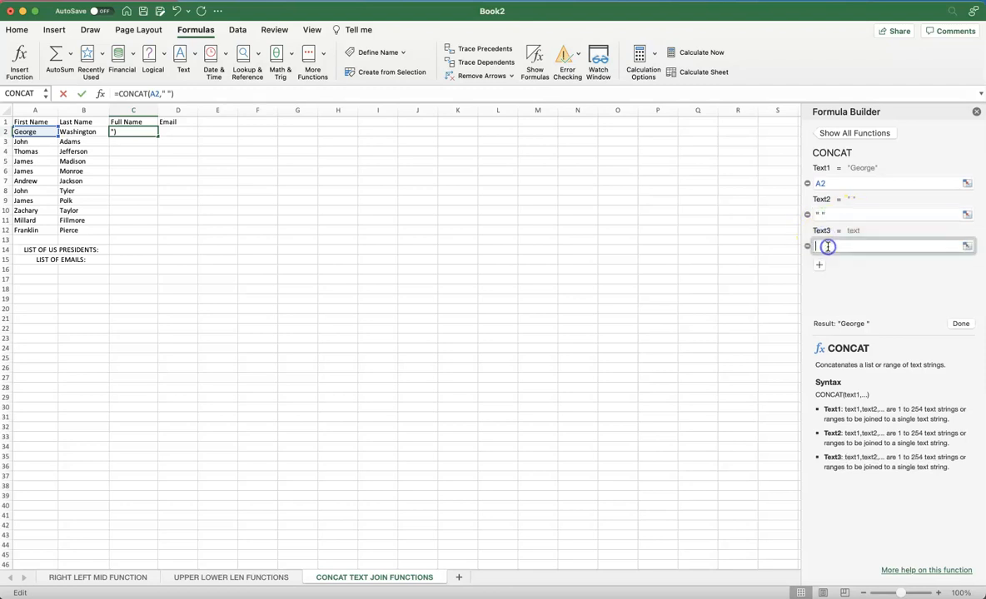
{"action": "left_click", "coordinate": [88, 134]}
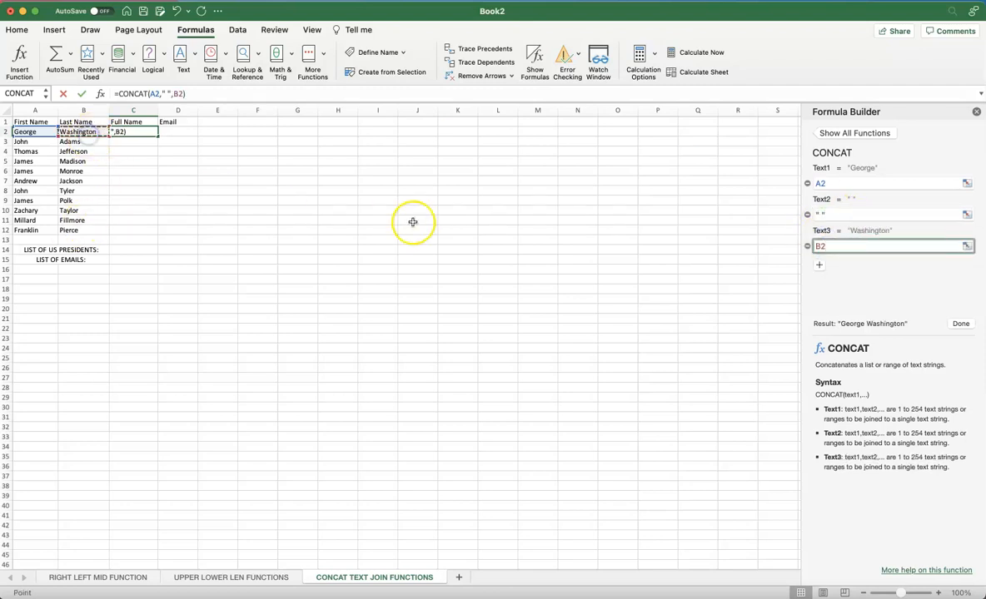
{"action": "left_click", "coordinate": [964, 325]}
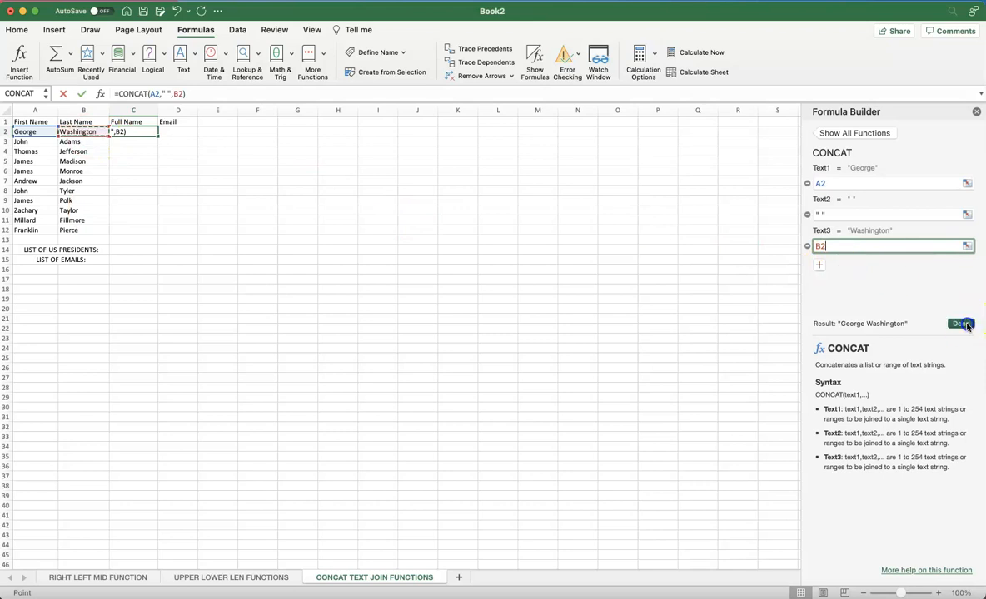
{"action": "left_click", "coordinate": [379, 131]}
{"action": "mouse_move", "coordinate": [161, 112]}
{"action": "left_mouse_down"}
{"action": "mouse_move", "coordinate": [139, 109]}
{"action": "mouse_move", "coordinate": [178, 110]}
{"action": "left_mouse_up"}
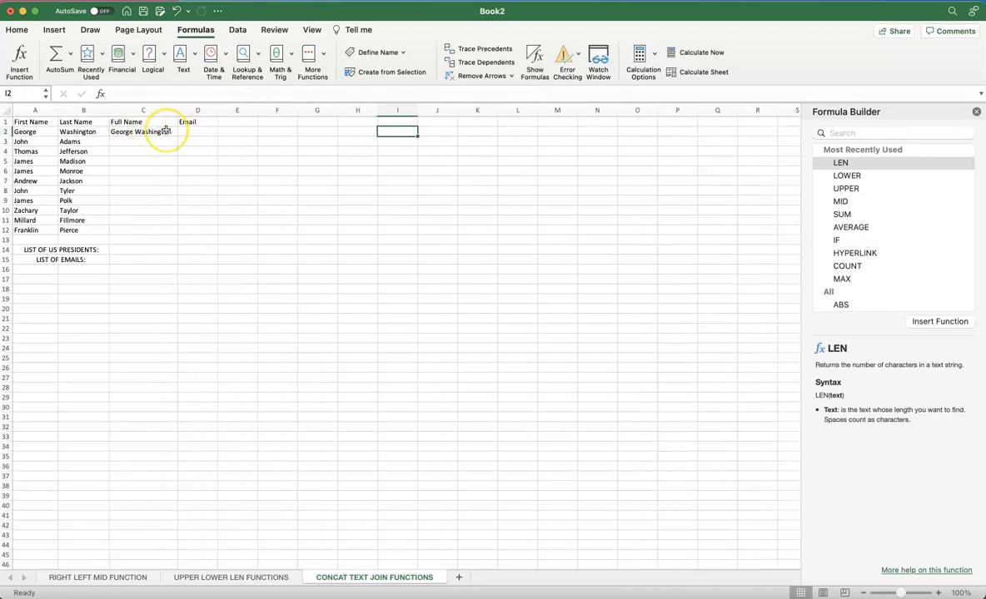
Start a CONCAT formula in C3 with A3 as the first text, " " as the second and an empty third argument
{"action": "left_click", "coordinate": [146, 141]}
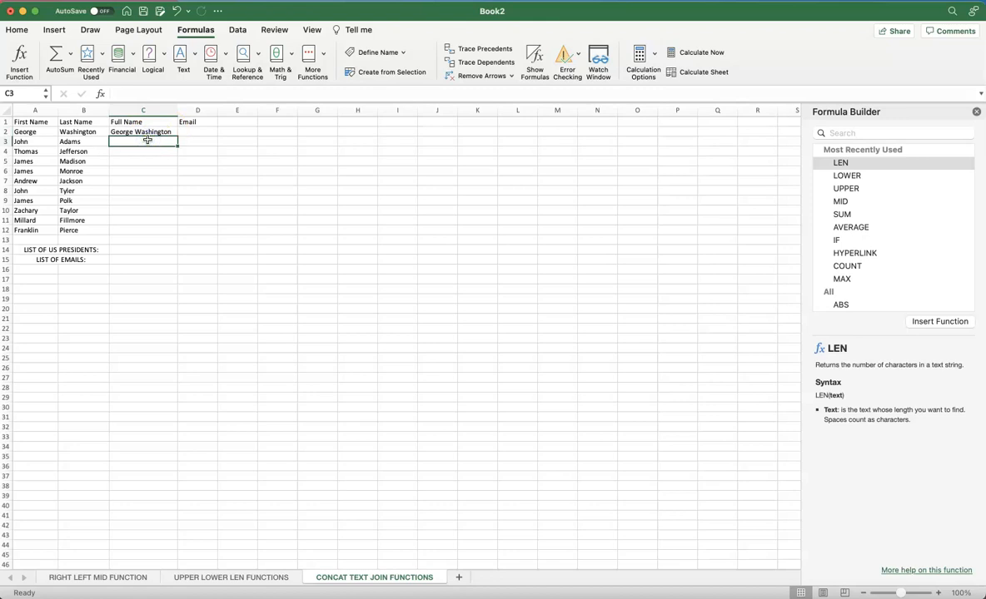
{"action": "left_click", "coordinate": [183, 55]}
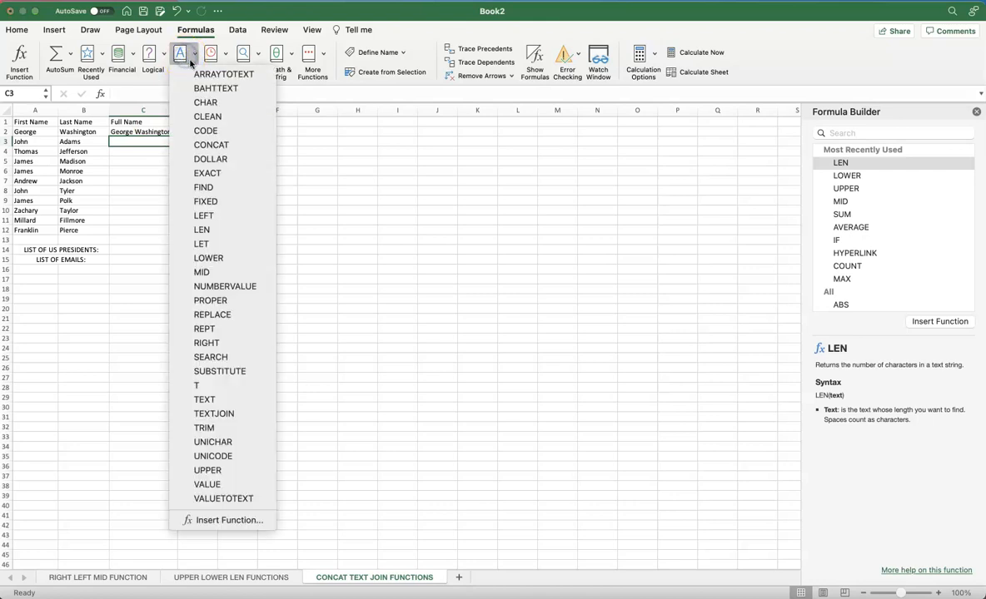
{"action": "left_click", "coordinate": [212, 146]}
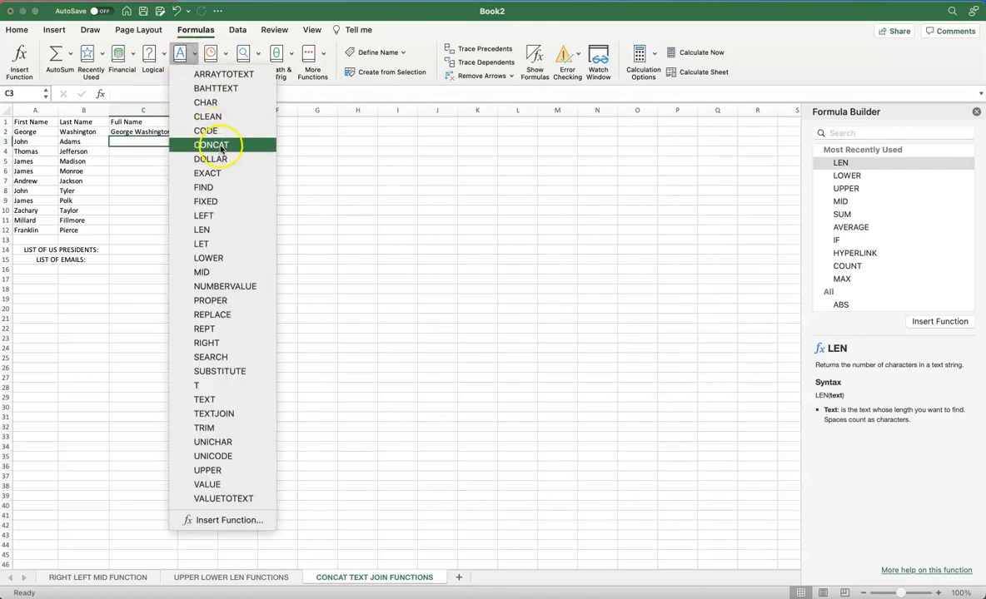
{"action": "left_click", "coordinate": [221, 148]}
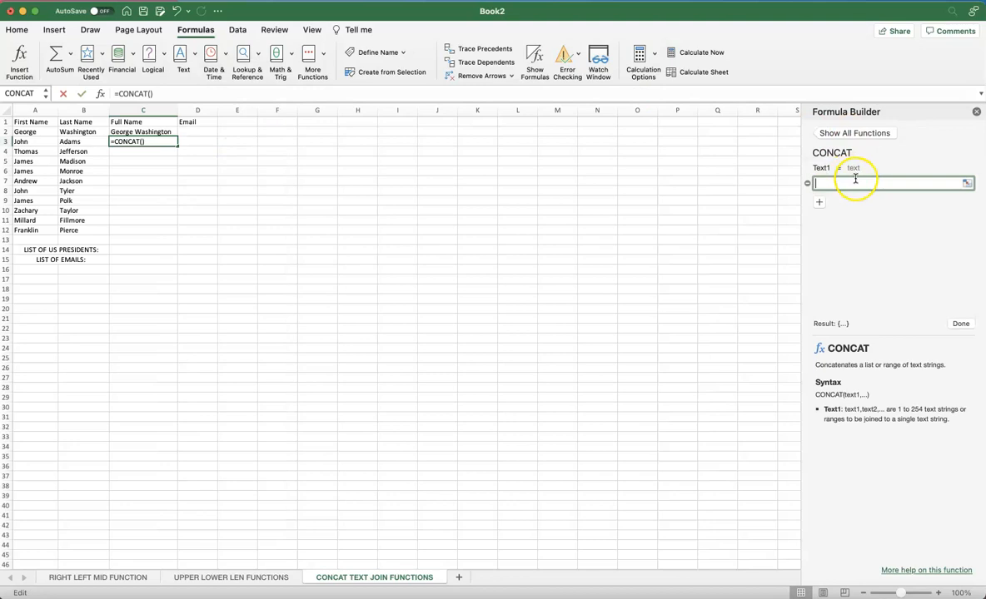
{"action": "left_click", "coordinate": [26, 141]}
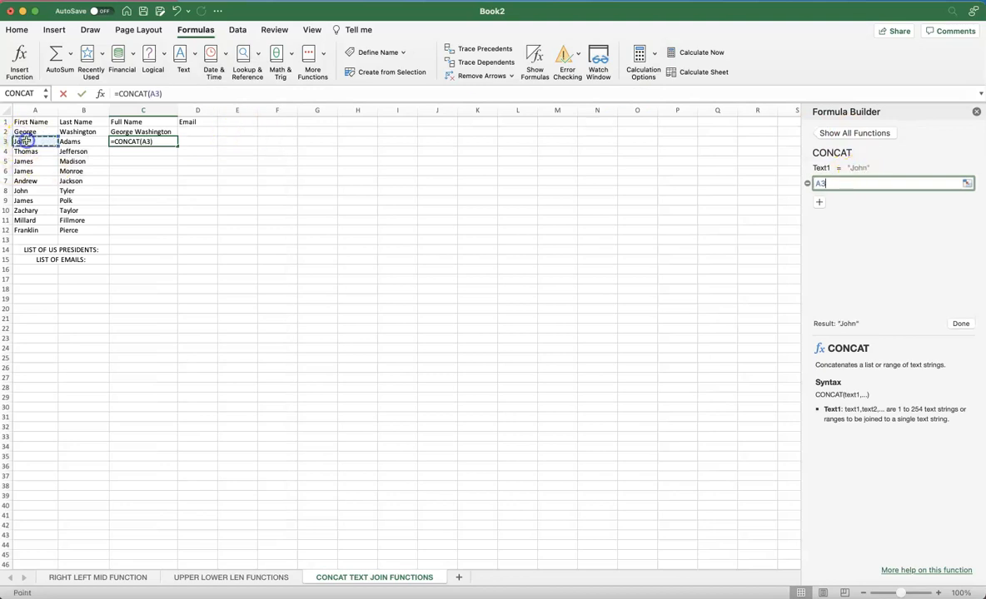
{"action": "left_click", "coordinate": [819, 203]}
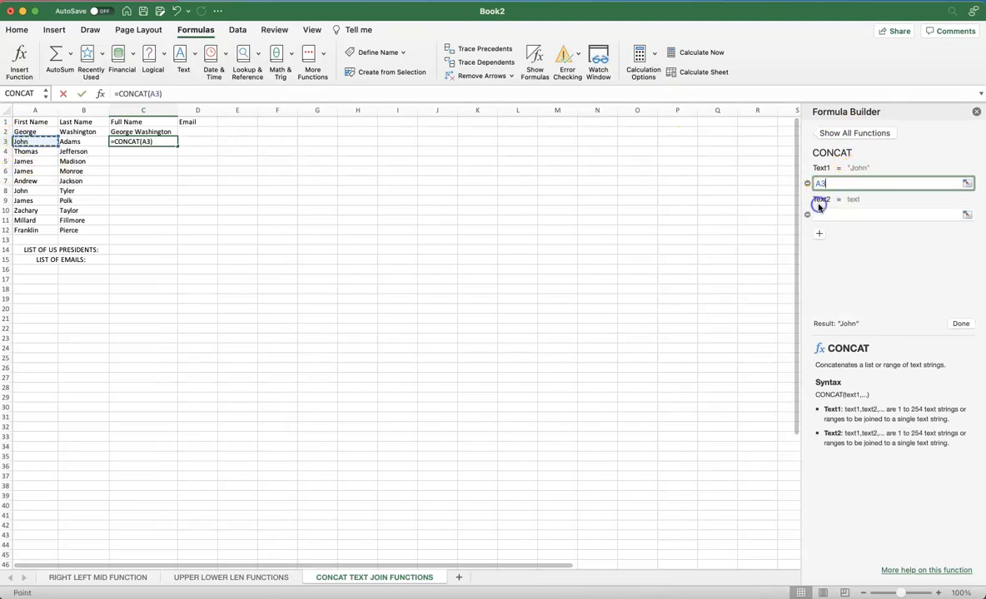
{"action": "left_click", "coordinate": [820, 214]}
{"action": "type", "text": "\" \""}
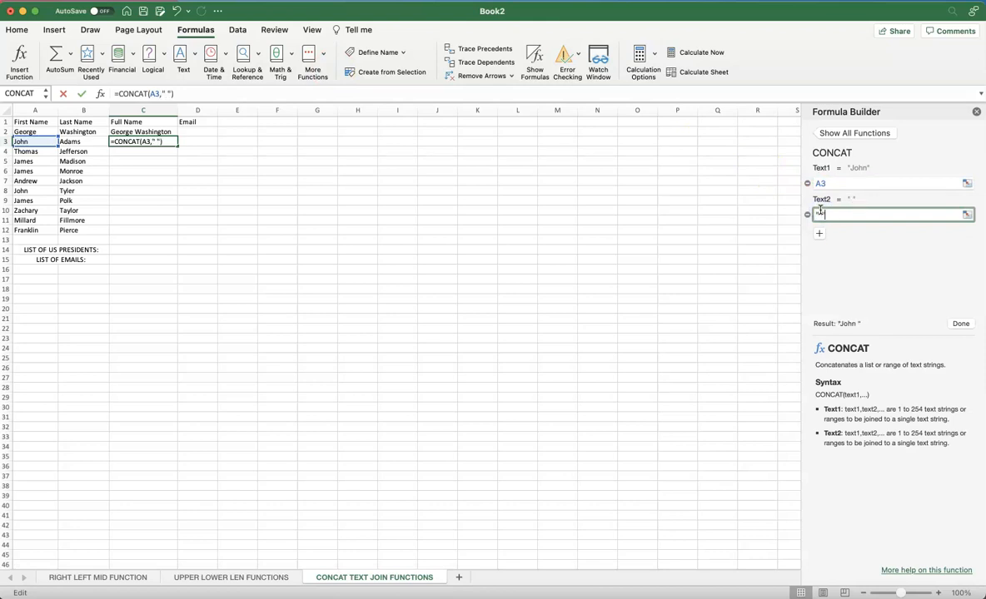
{"action": "left_click", "coordinate": [818, 234]}
{"action": "type", "text": "+"}
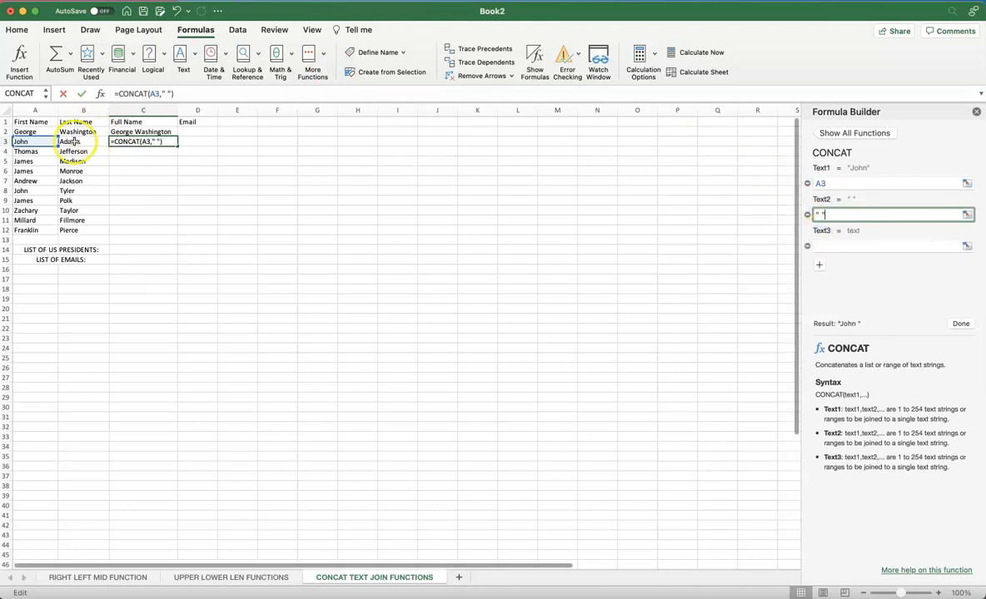
{"action": "left_click", "coordinate": [76, 142]}
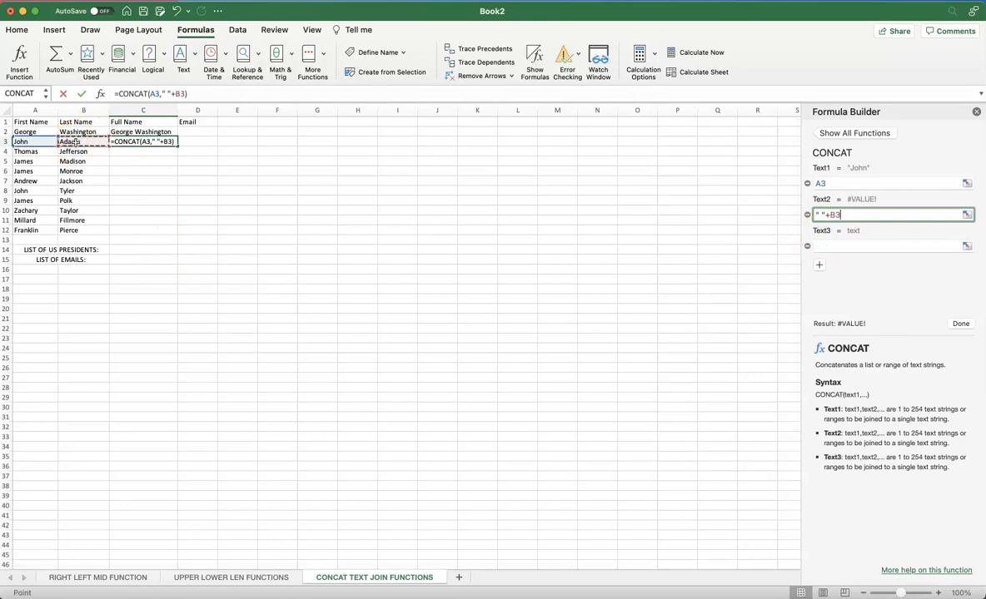
{"action": "key", "text": "BackSpace"}
{"action": "key", "text": "BackSpace"}
{"action": "key", "text": "BackSpace"}
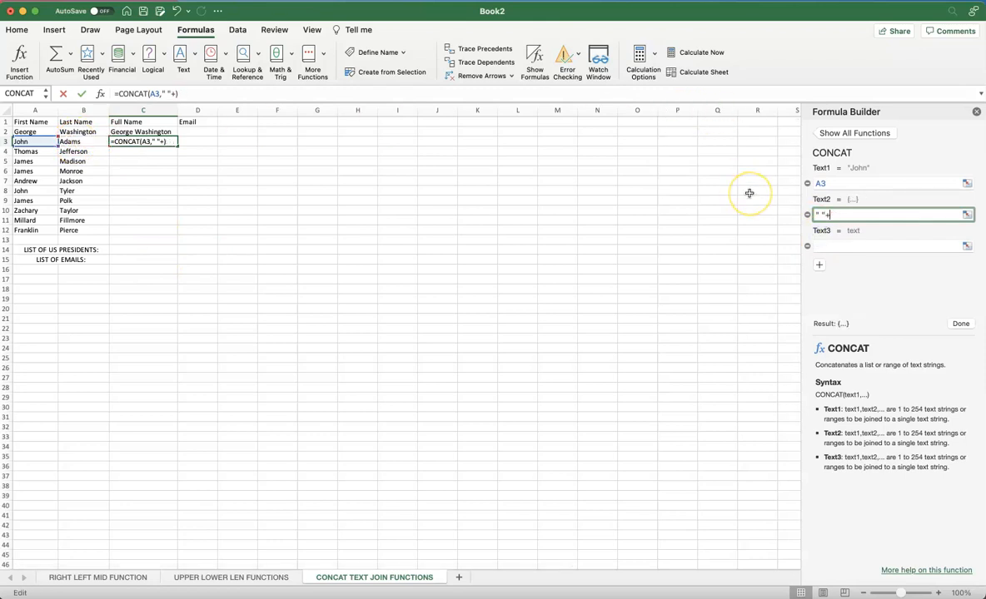
Complete the C3 formula with B3 as its third text and fill it down through C12
{"action": "left_click", "coordinate": [874, 244]}
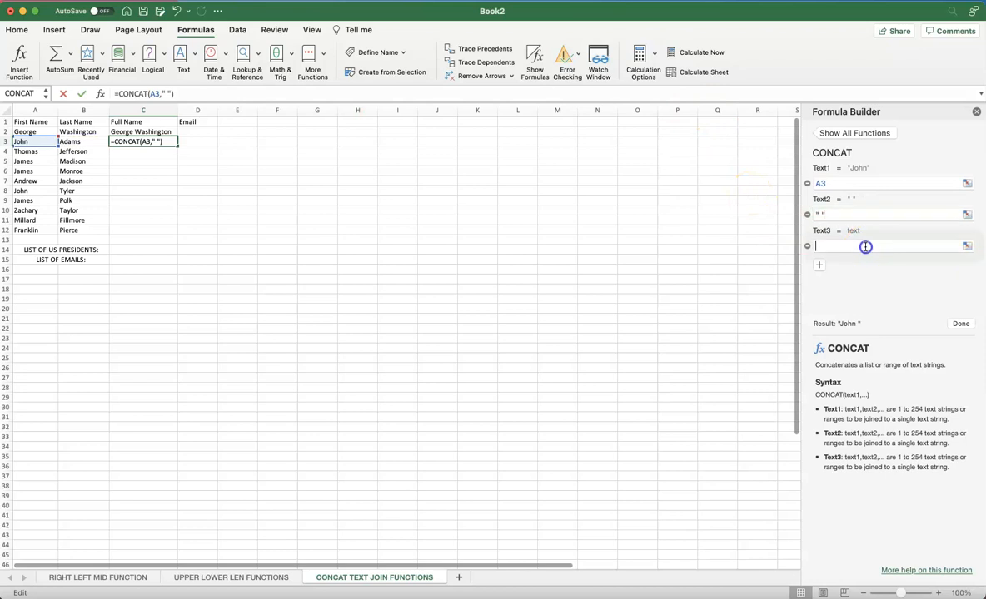
{"action": "left_click", "coordinate": [83, 139]}
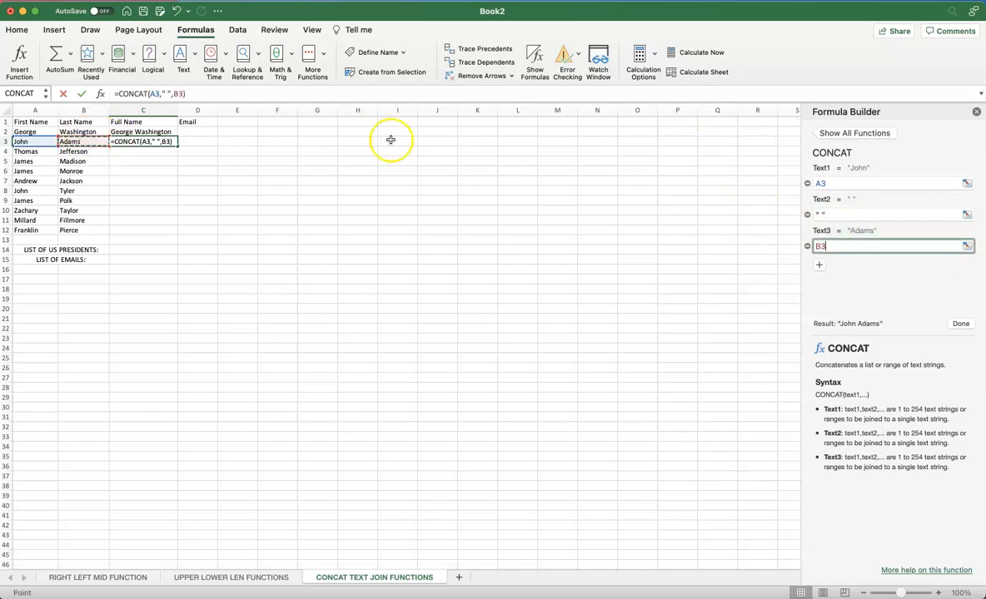
{"action": "left_click", "coordinate": [964, 324]}
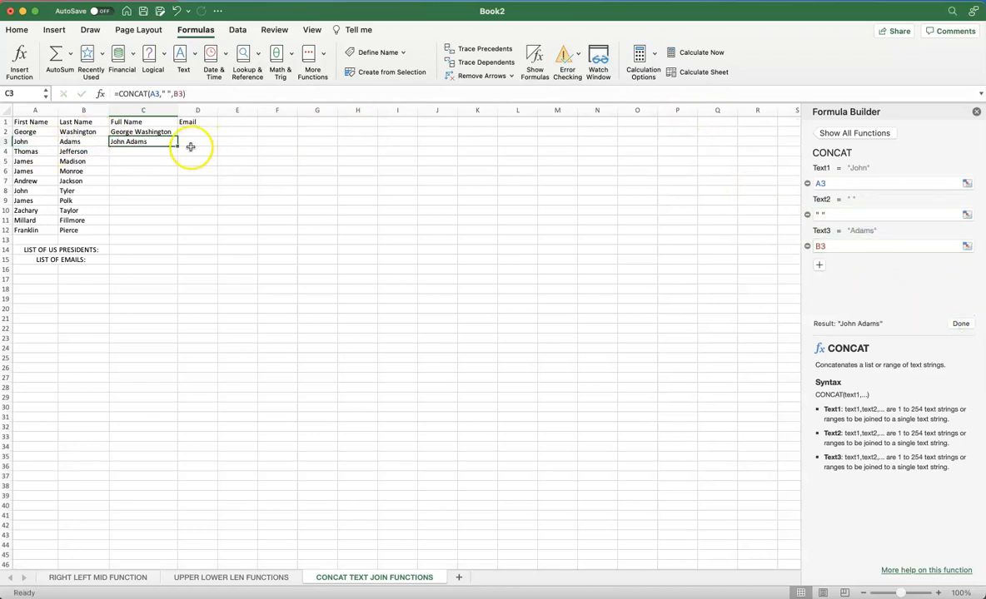
{"action": "left_click_drag", "start_coordinate": [177, 146], "coordinate": [167, 234]}
{"action": "left_click", "coordinate": [278, 182]}
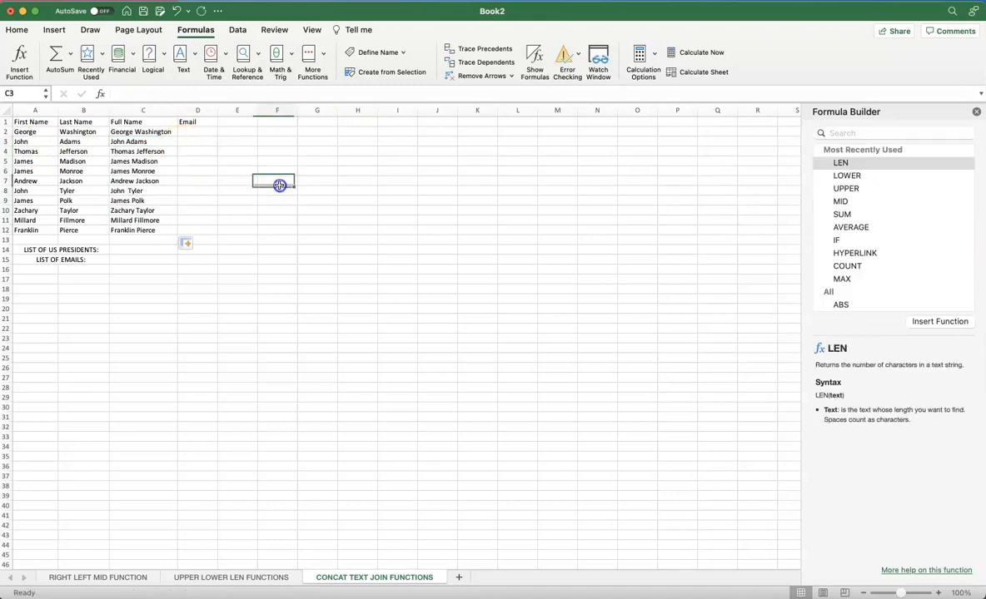
Widen the Email column D and start a CONCAT formula in D2 with A2 as its first text
{"action": "left_click_drag", "start_coordinate": [217, 110], "coordinate": [290, 117]}
{"action": "left_click", "coordinate": [206, 131]}
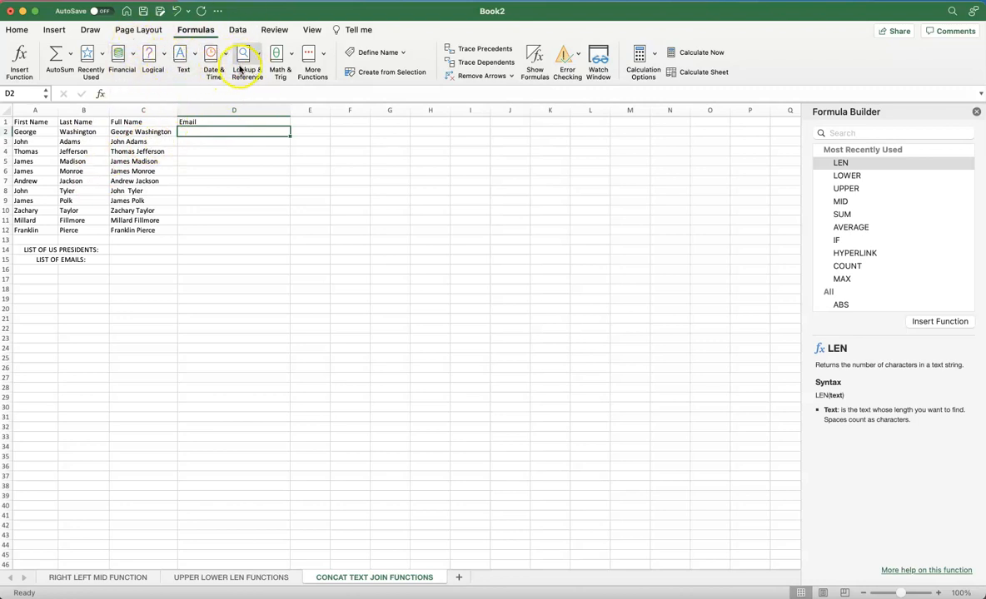
{"action": "left_click", "coordinate": [180, 55]}
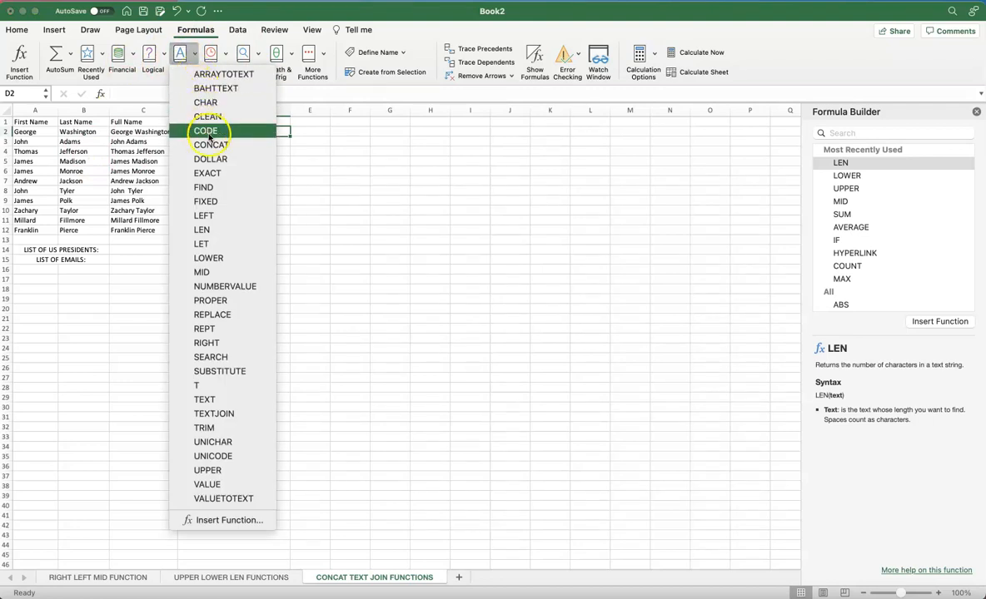
{"action": "left_click", "coordinate": [213, 147]}
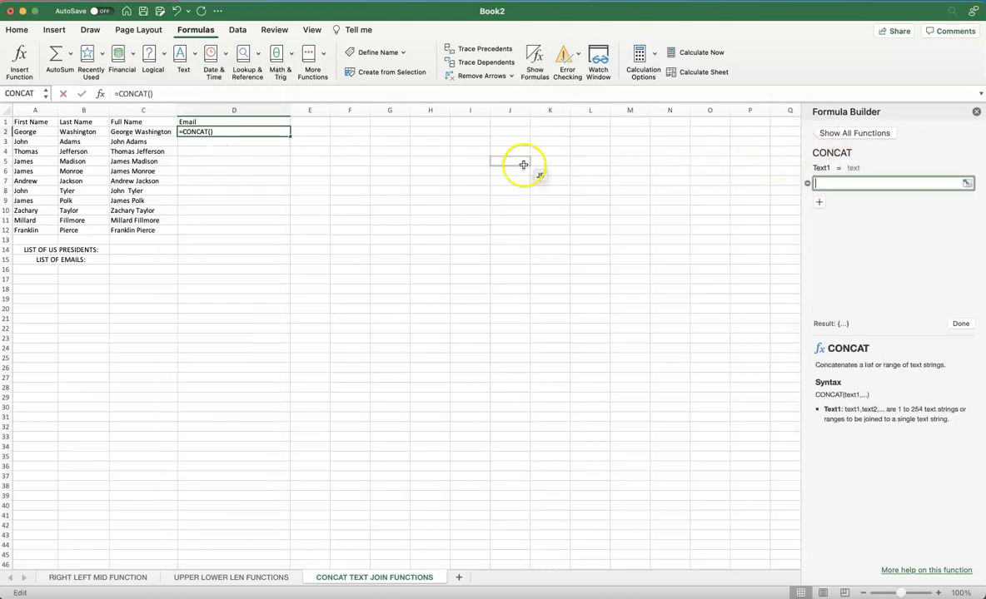
{"action": "left_click", "coordinate": [51, 133]}
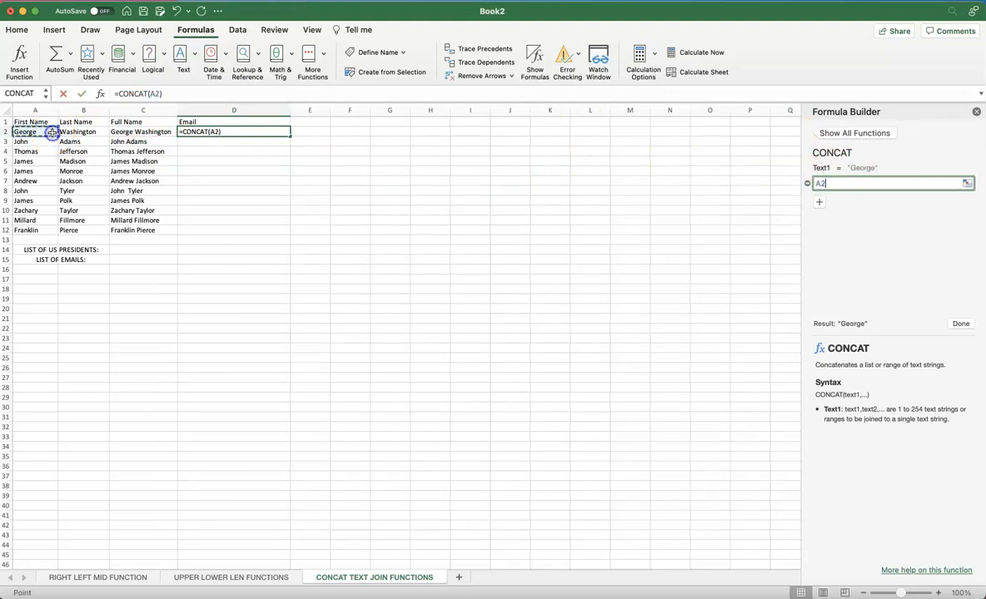
Add "." as the second text and the last name in B2 as the third text of the D2 formula
{"action": "left_click", "coordinate": [821, 200]}
{"action": "left_click", "coordinate": [826, 213]}
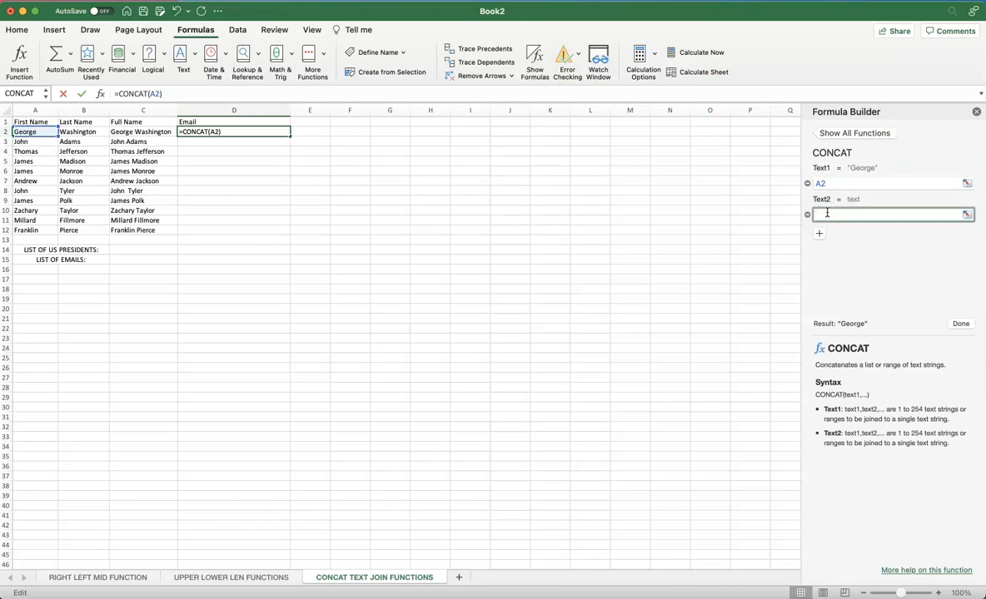
{"action": "type", "text": "\""}
{"action": "type", "text": ".\""}
{"action": "left_click", "coordinate": [818, 233]}
{"action": "left_click", "coordinate": [860, 245]}
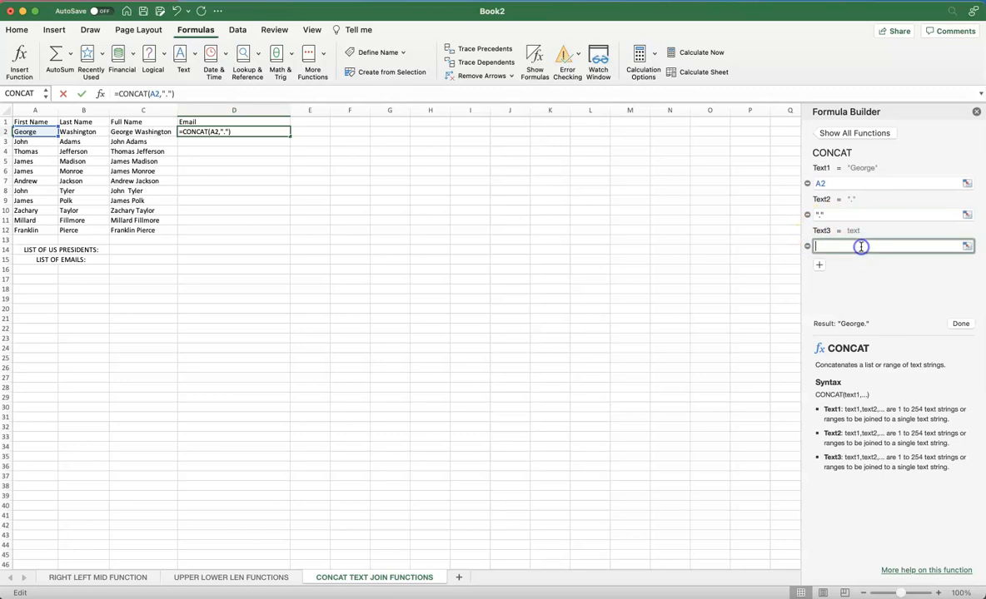
{"action": "left_click", "coordinate": [86, 131]}
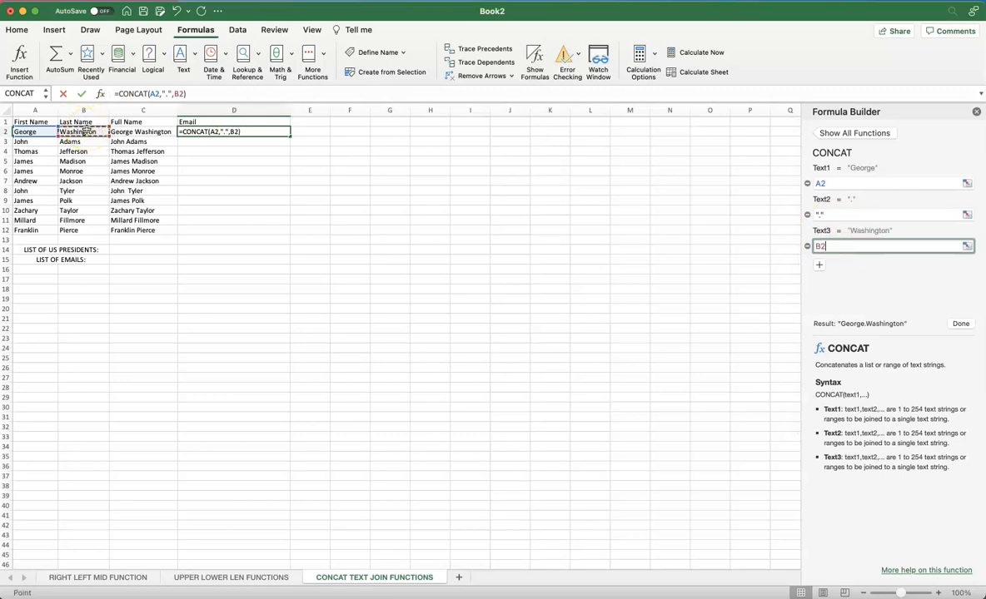
{"action": "left_click", "coordinate": [820, 267]}
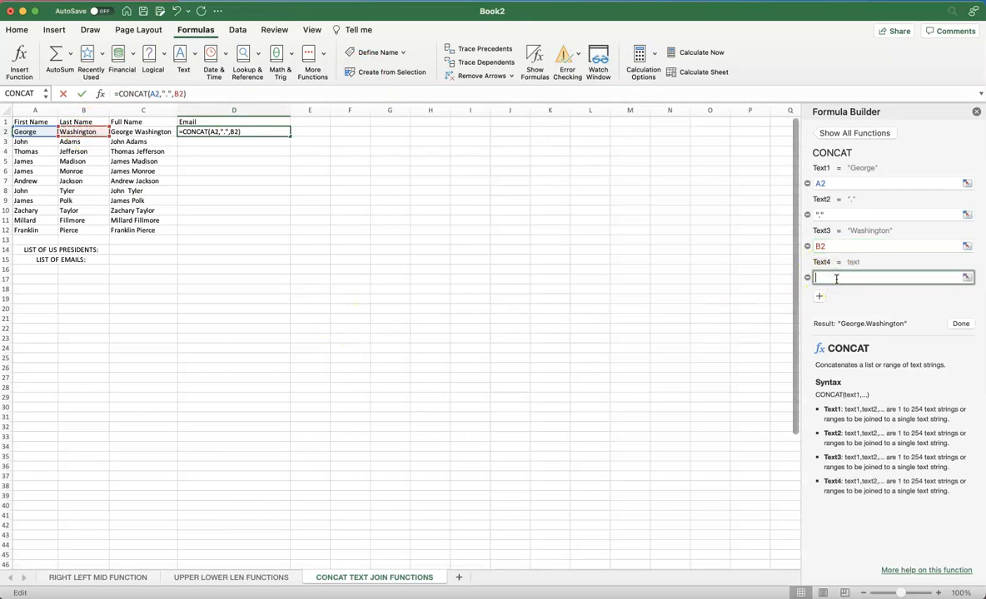
{"action": "type", "text": "\"@appsrt"}
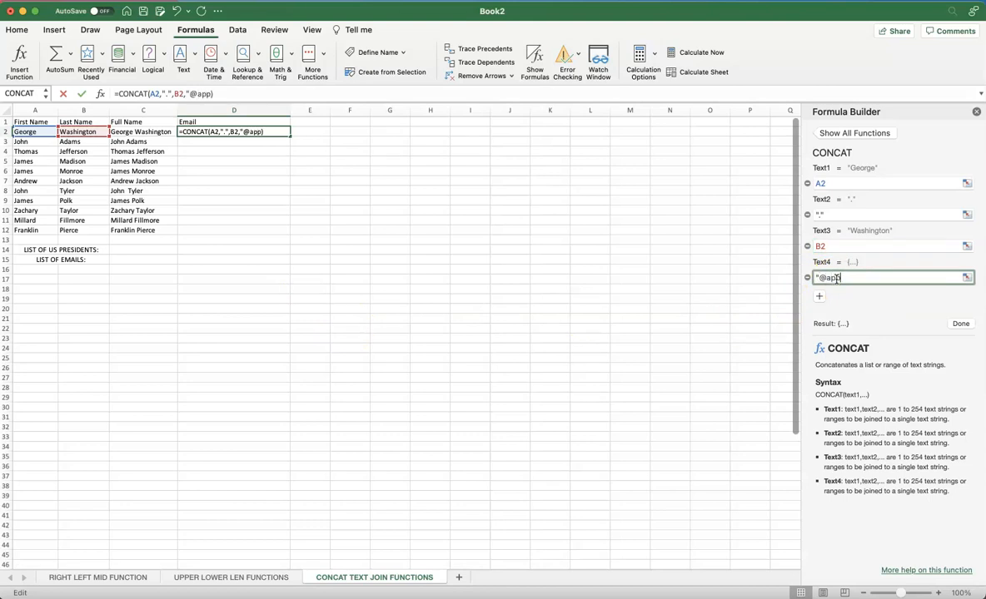
{"action": "key", "text": "BackSpace"}
{"action": "key", "text": "BackSpace"}
{"action": "type", "text": "tat"}
{"action": "type", "text": "e.edu\""}
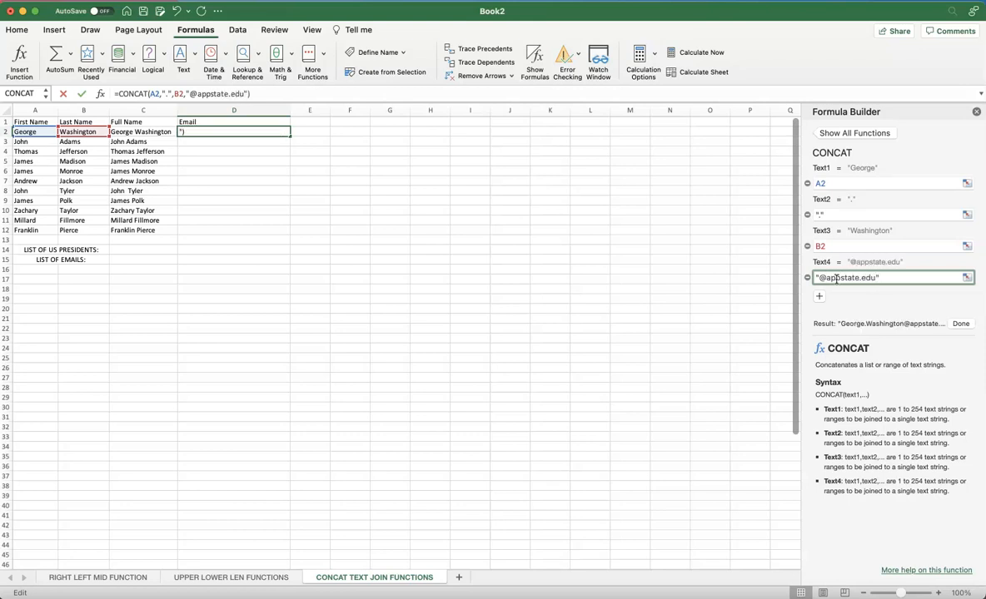
{"action": "left_click", "coordinate": [963, 325]}
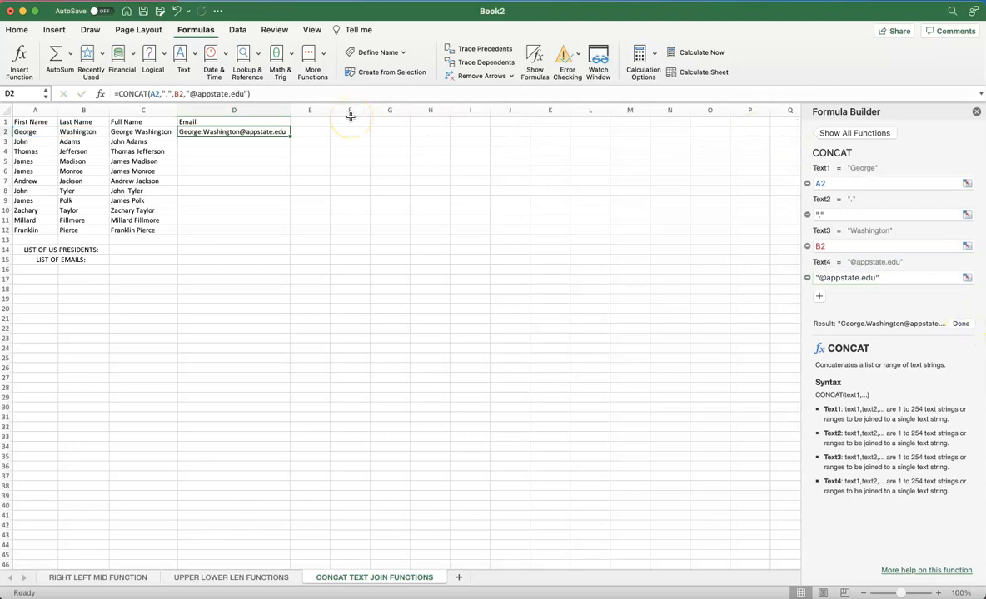
{"action": "left_click_drag", "start_coordinate": [288, 135], "coordinate": [286, 236]}
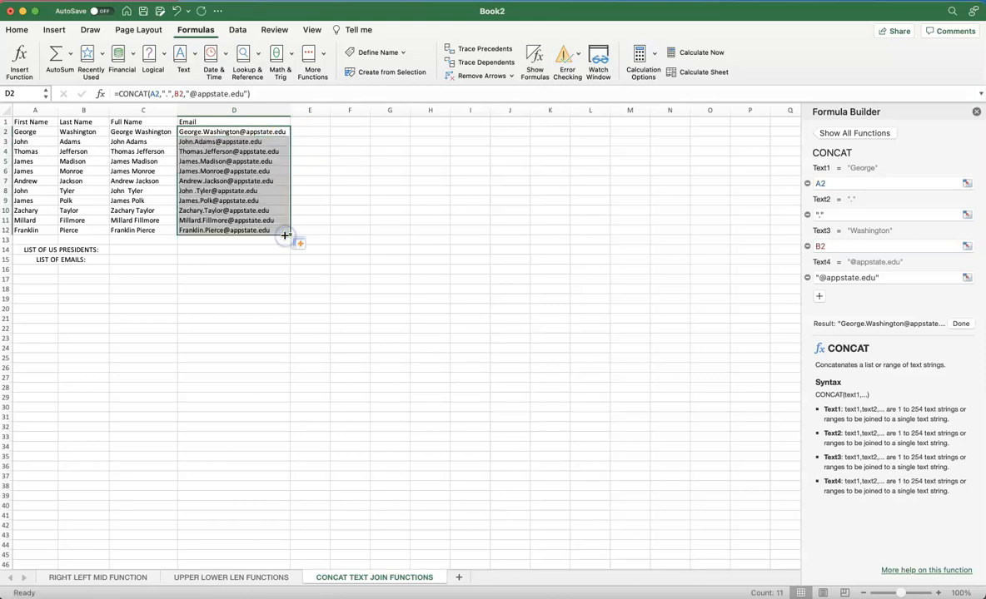
Start a TEXTJOIN formula in C14 with "," as the delimiter and TRUE for ignoring empty cells
{"action": "left_click", "coordinate": [267, 256]}
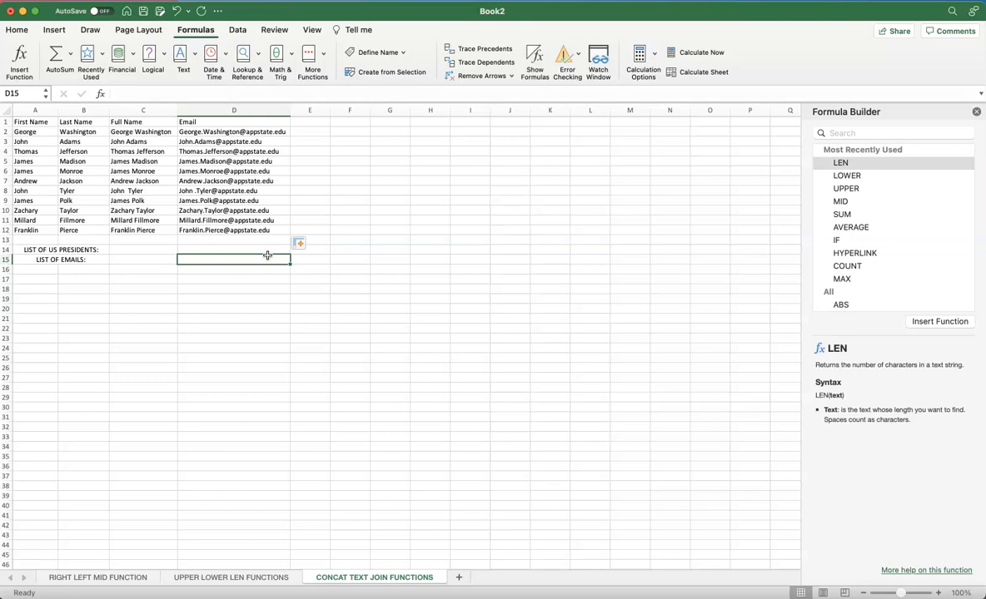
{"action": "left_click", "coordinate": [163, 249]}
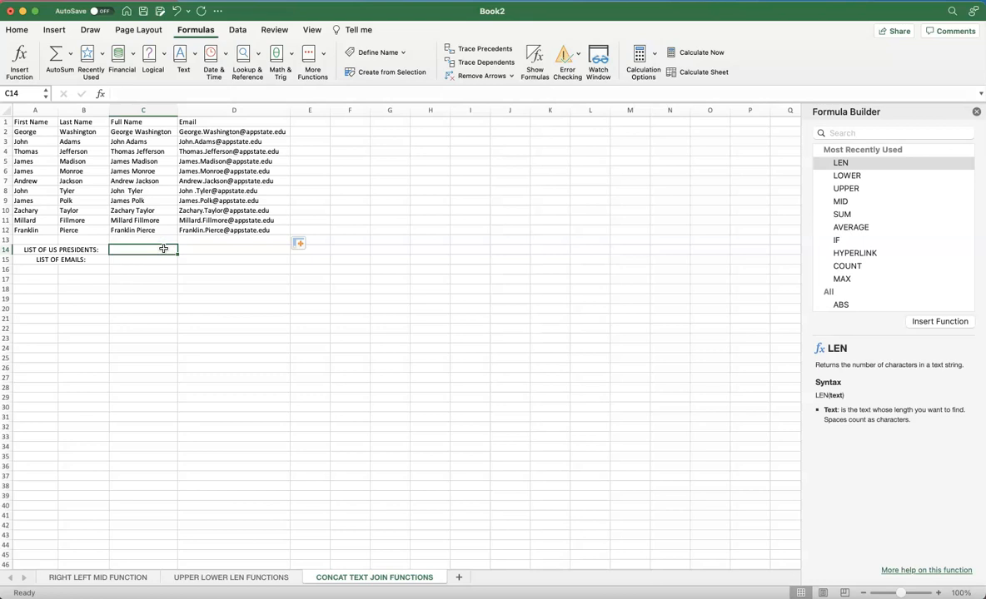
{"action": "left_click", "coordinate": [191, 56]}
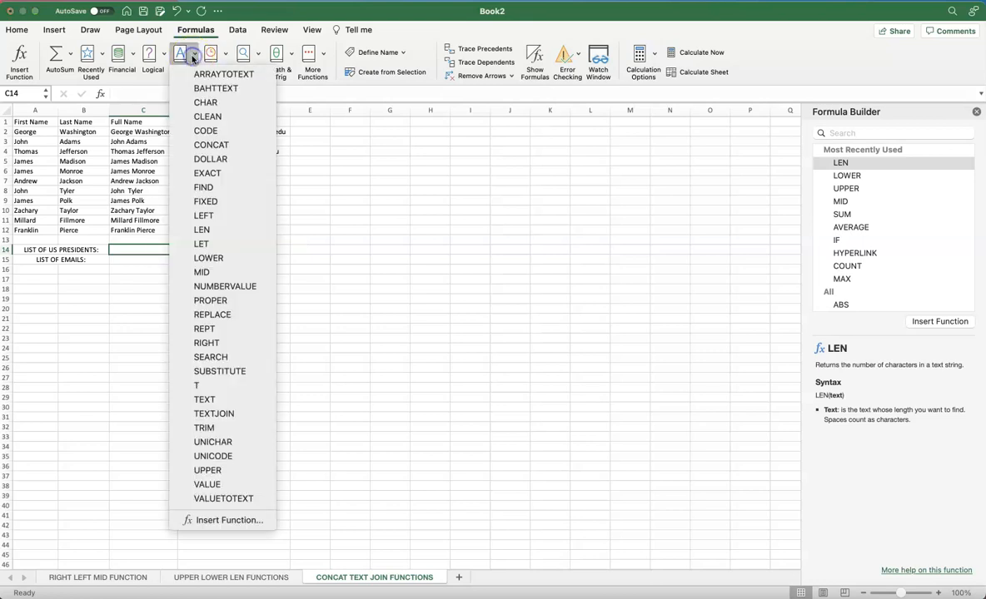
{"action": "left_click", "coordinate": [237, 416]}
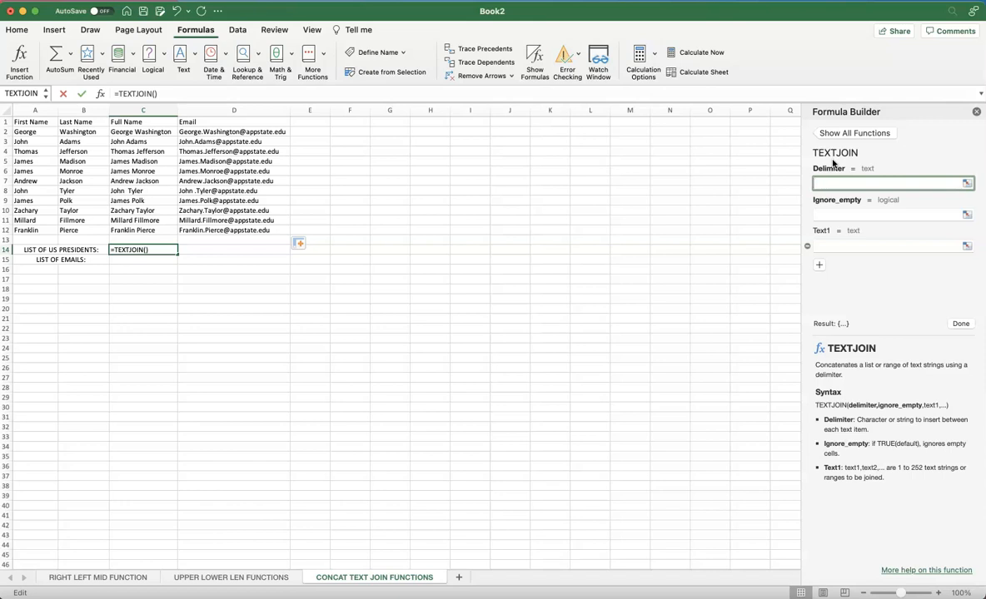
{"action": "type", "text": "\",\""}
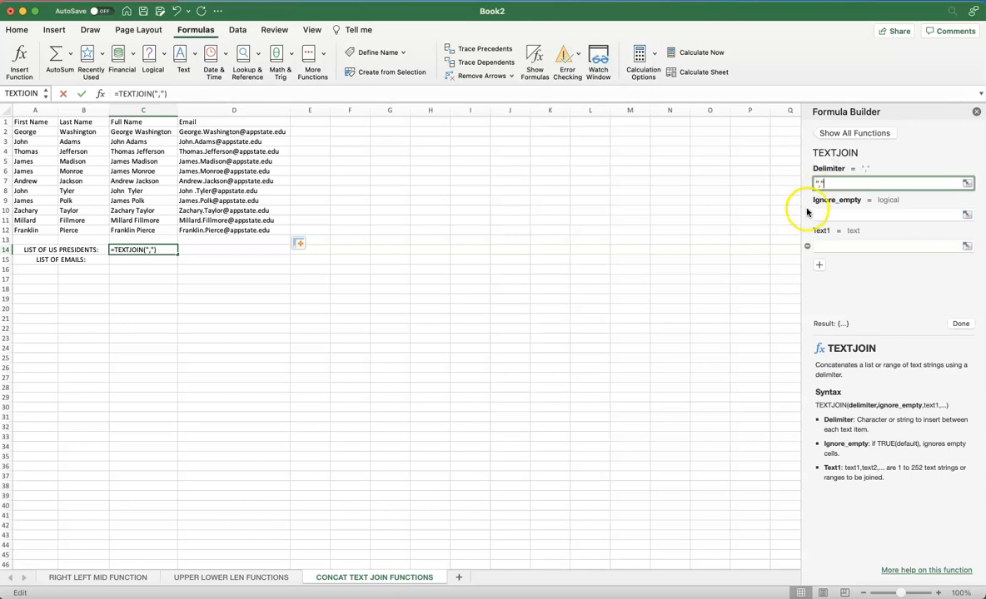
{"action": "left_click", "coordinate": [832, 215]}
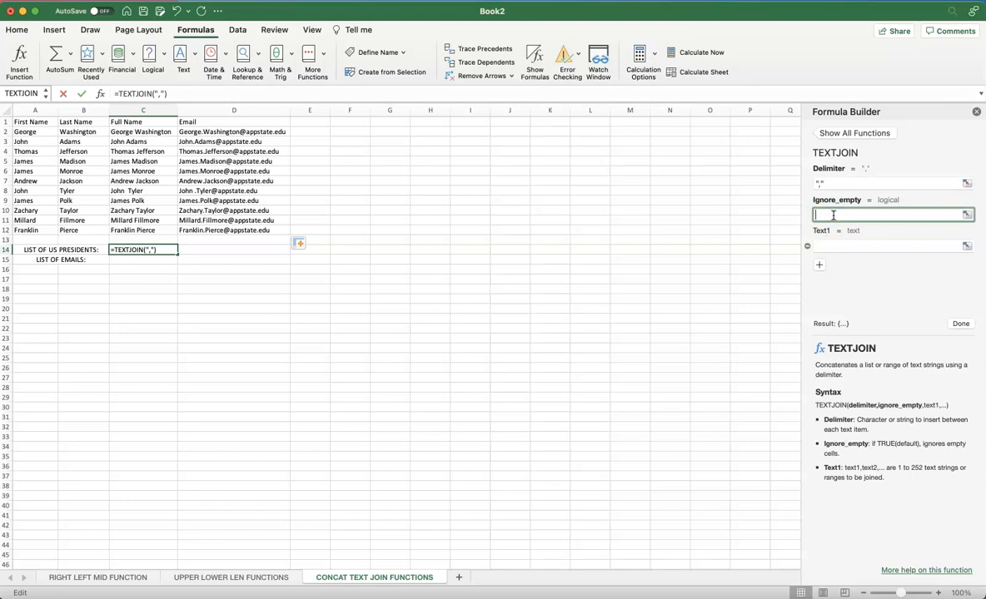
{"action": "type", "text": "TRUE"}
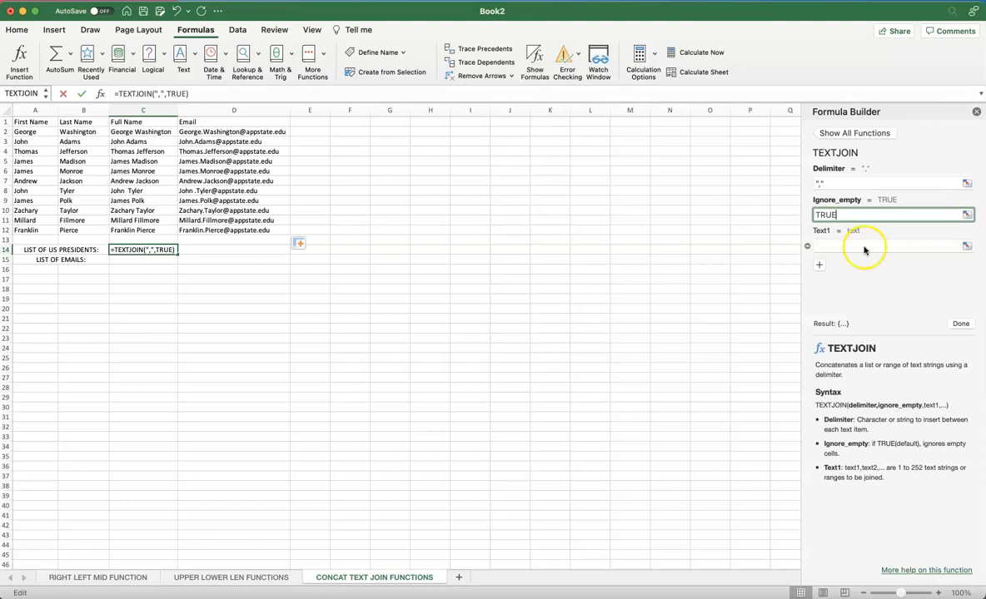
Complete the C14 list of presidents with the full names in C2:C12 as the first text
{"action": "left_click", "coordinate": [838, 252]}
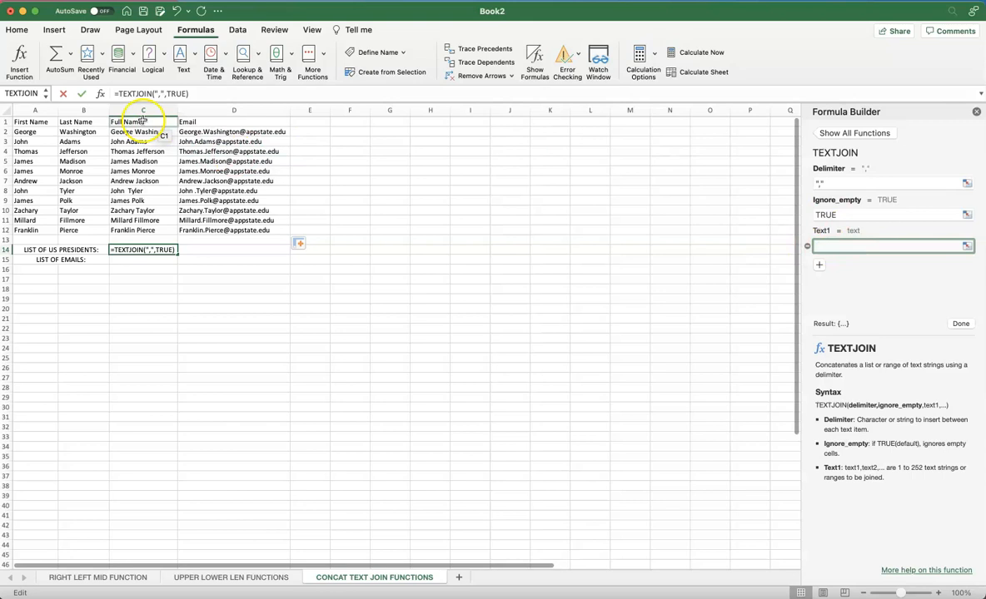
{"action": "left_click_drag", "start_coordinate": [143, 133], "coordinate": [144, 233]}
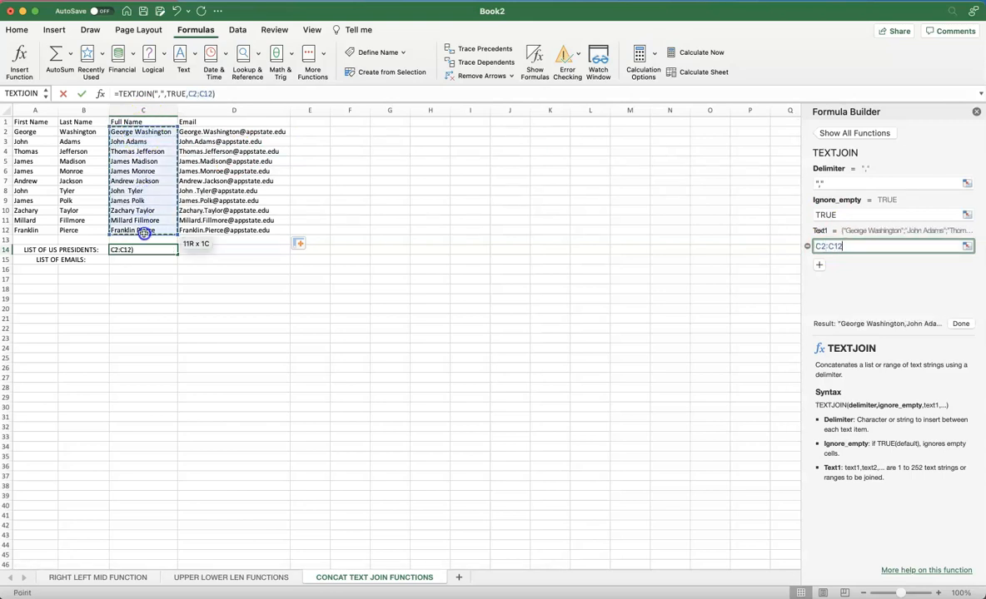
{"action": "left_click", "coordinate": [964, 323]}
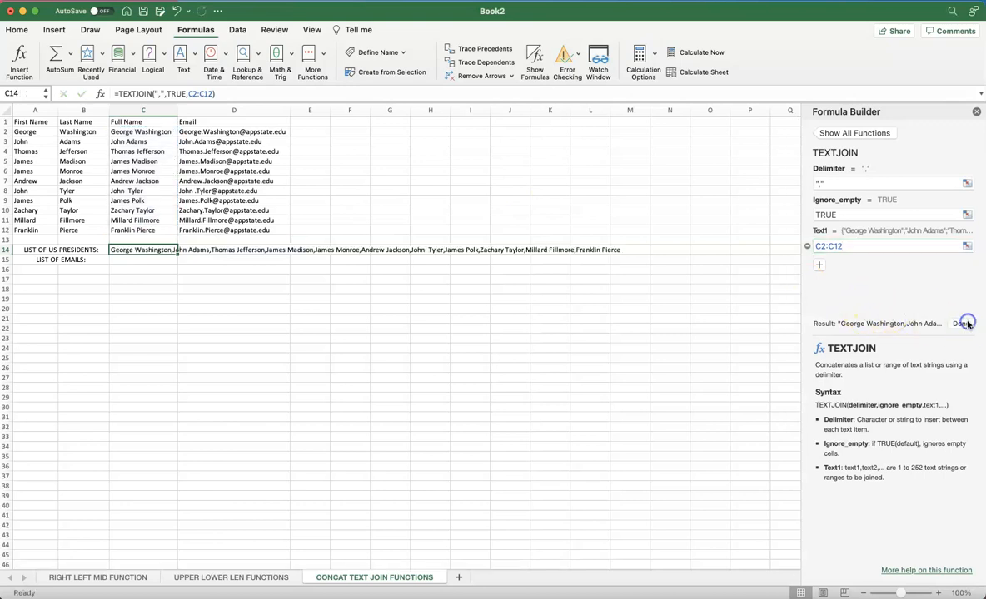
{"action": "left_click", "coordinate": [504, 300]}
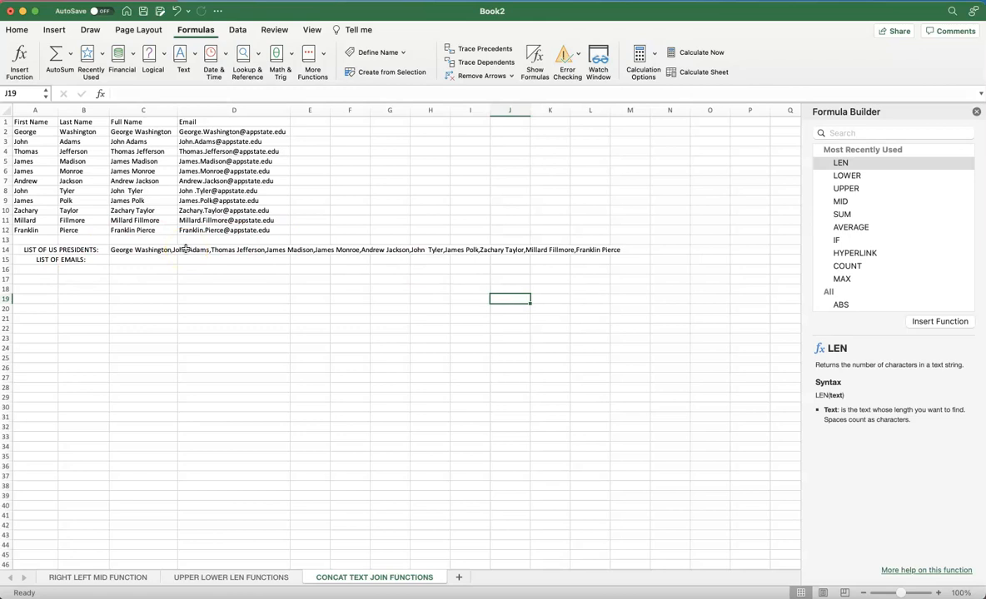
Start a TEXTJOIN formula in C15 with ";" as the delimiter and TRUE for ignoring empty cells
{"action": "left_click", "coordinate": [158, 260]}
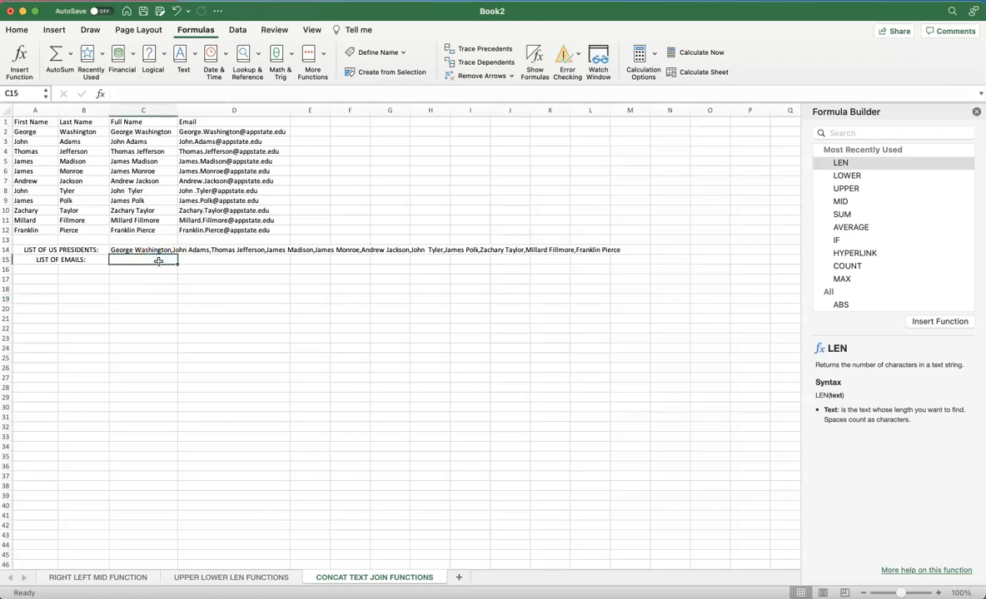
{"action": "left_click", "coordinate": [190, 56]}
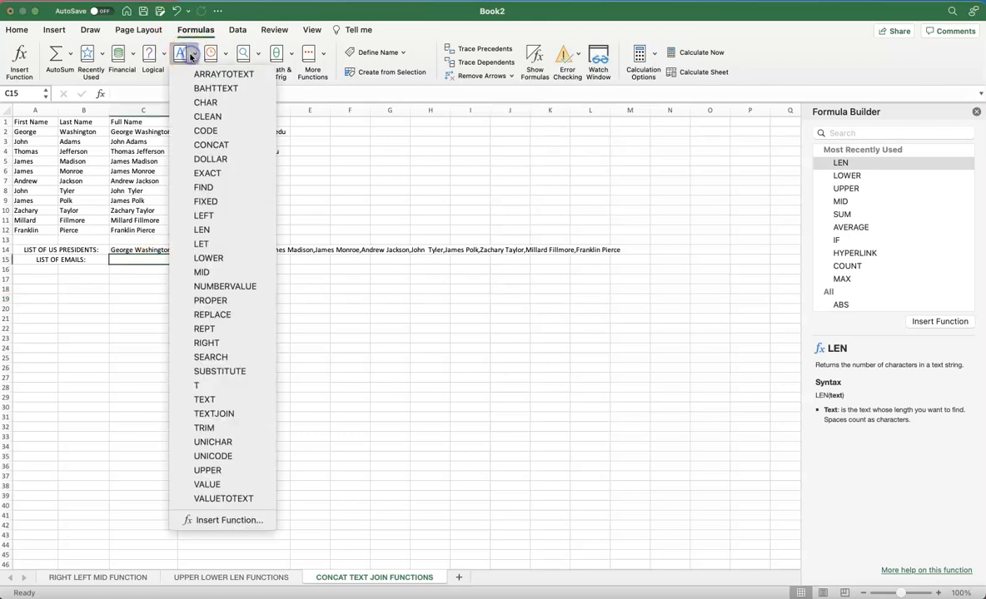
{"action": "left_click", "coordinate": [233, 410]}
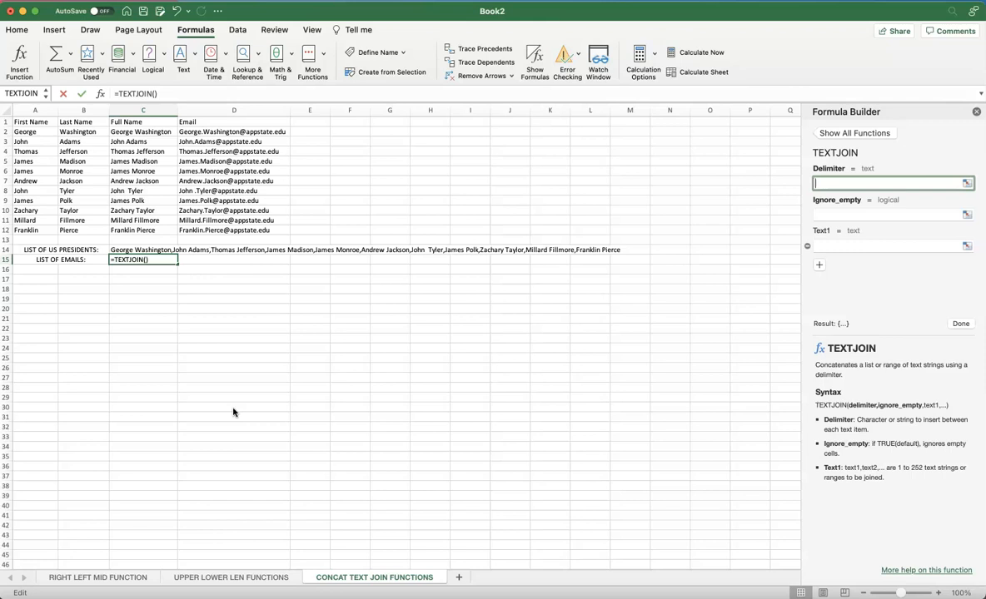
{"action": "left_click", "coordinate": [851, 180]}
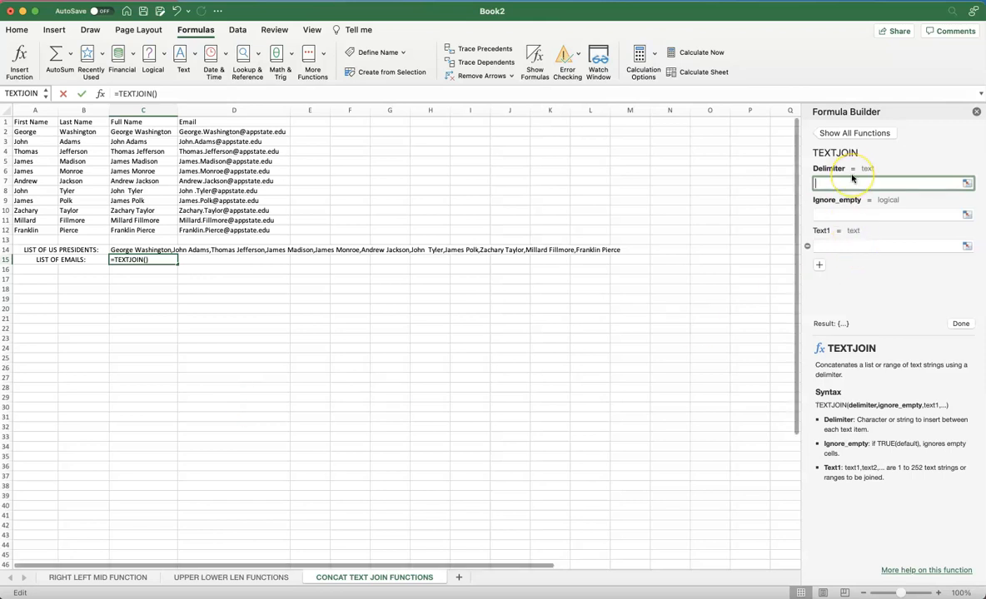
{"action": "type", "text": "\";"}
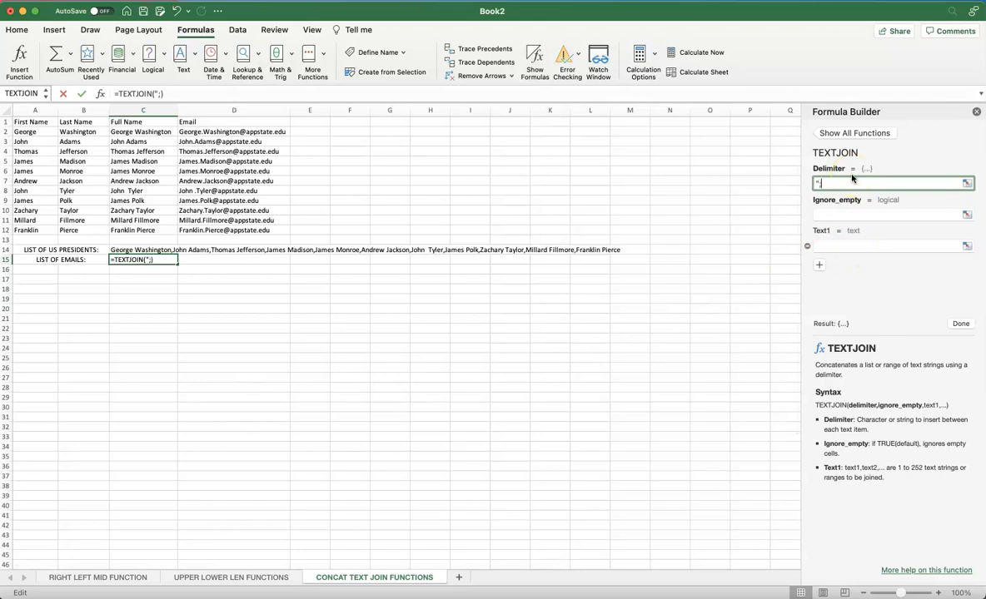
{"action": "type", "text": "\""}
{"action": "left_click", "coordinate": [822, 215]}
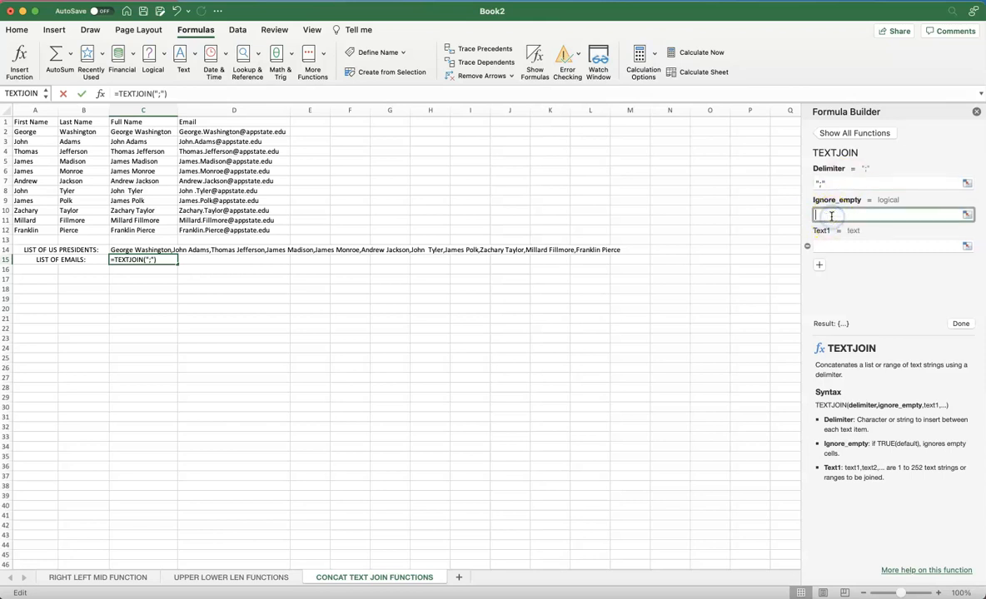
{"action": "type", "text": "TRUE"}
Complete the C15 list of emails with the addresses in D2:D12 as the first text
{"action": "left_click", "coordinate": [843, 245]}
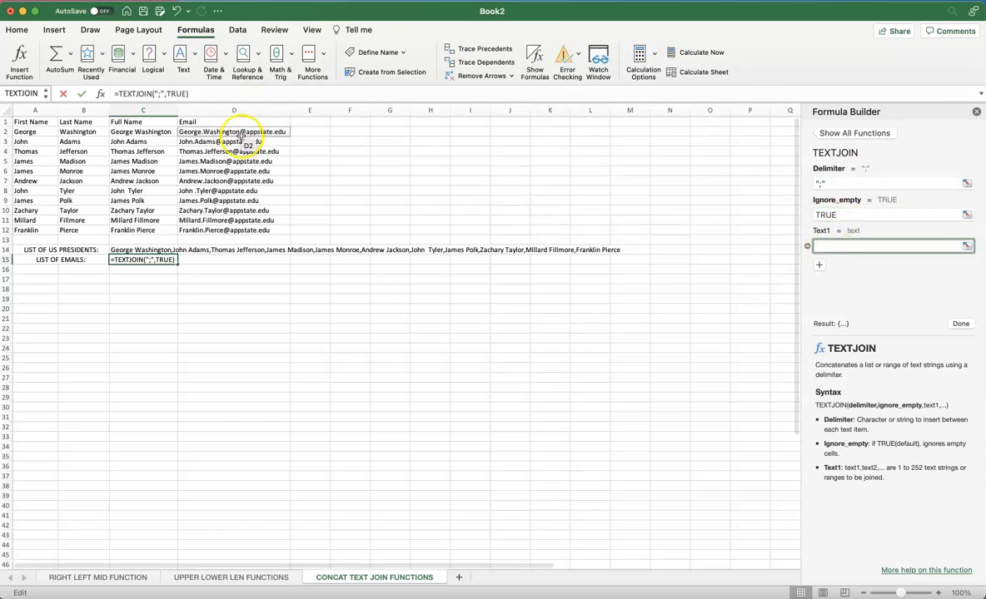
{"action": "left_click_drag", "start_coordinate": [246, 134], "coordinate": [255, 223]}
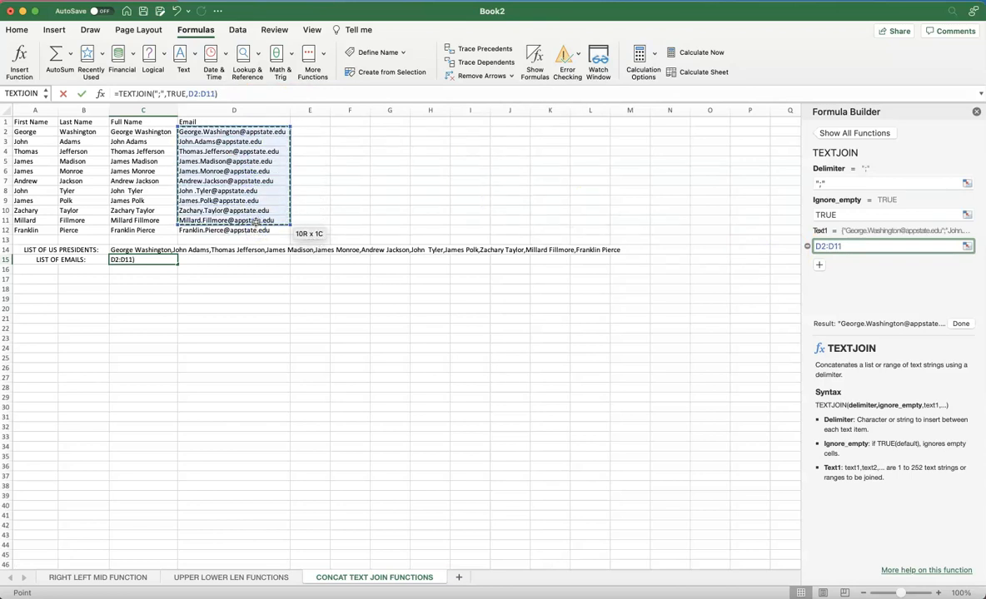
{"action": "left_click_drag", "start_coordinate": [248, 132], "coordinate": [259, 235]}
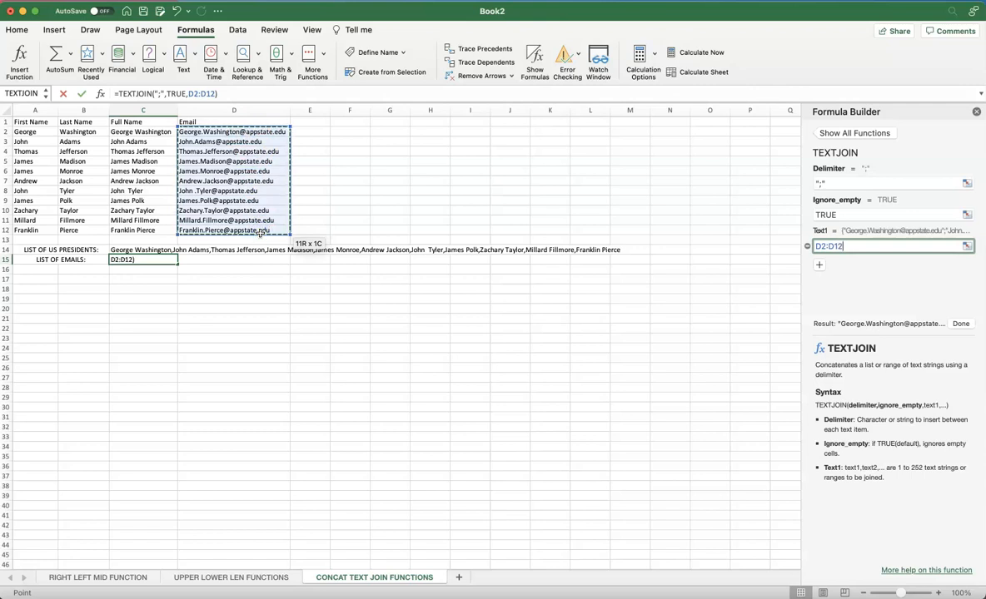
{"action": "left_click", "coordinate": [961, 323]}
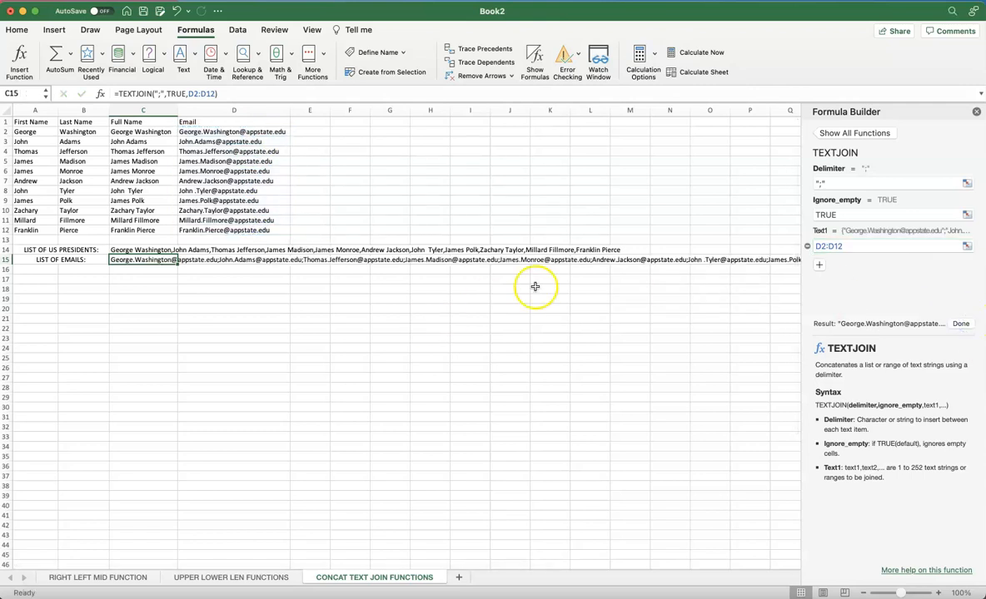
{"action": "left_click", "coordinate": [590, 289]}
{"action": "scroll", "coordinate": [281, 262], "scroll_direction": "right", "scroll_amount": 1}
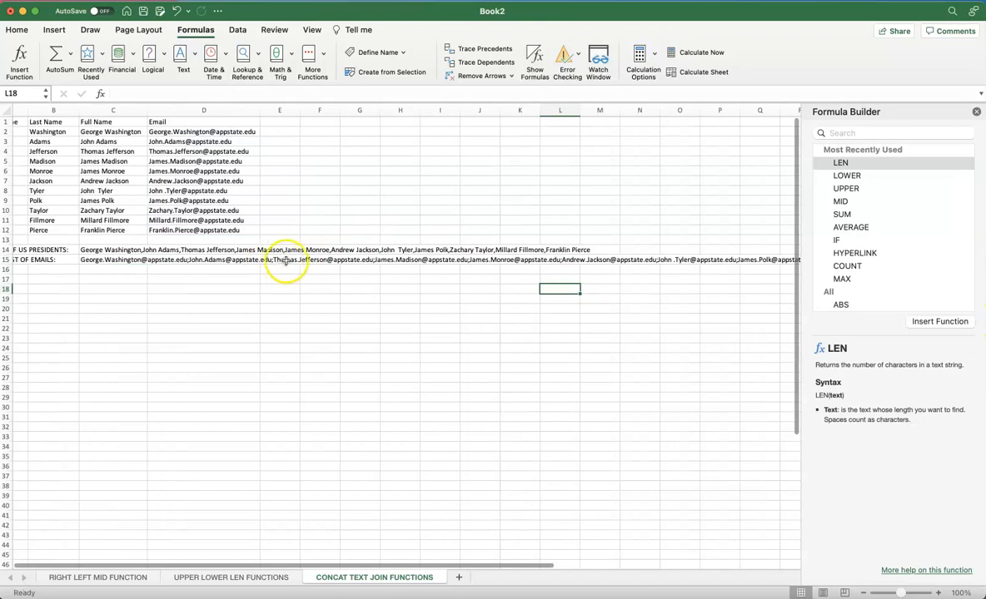
{"action": "scroll", "coordinate": [282, 262], "scroll_direction": "right", "scroll_amount": 9}
{"action": "scroll", "coordinate": [270, 263], "scroll_direction": "left", "scroll_amount": 10}
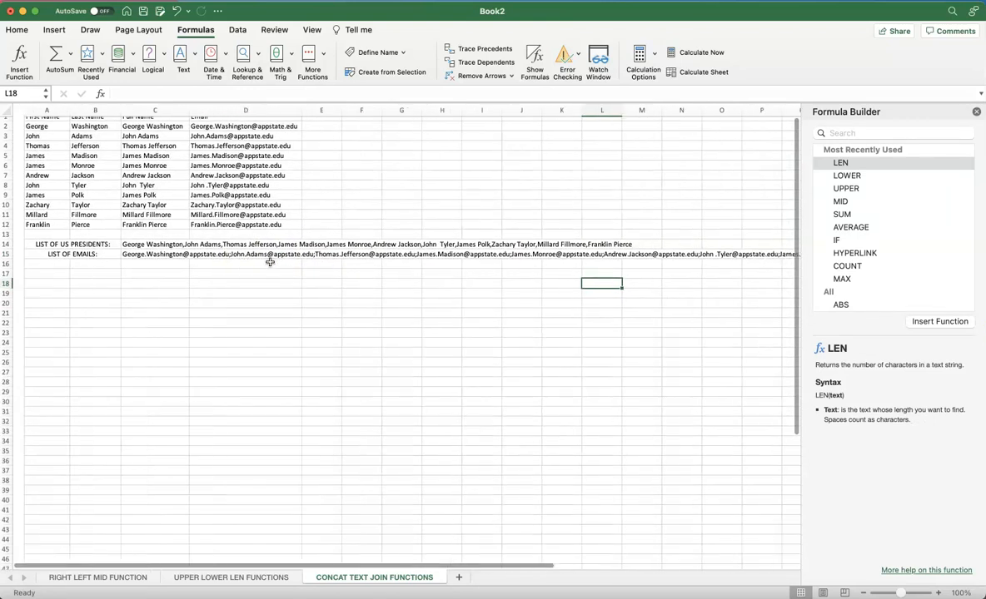